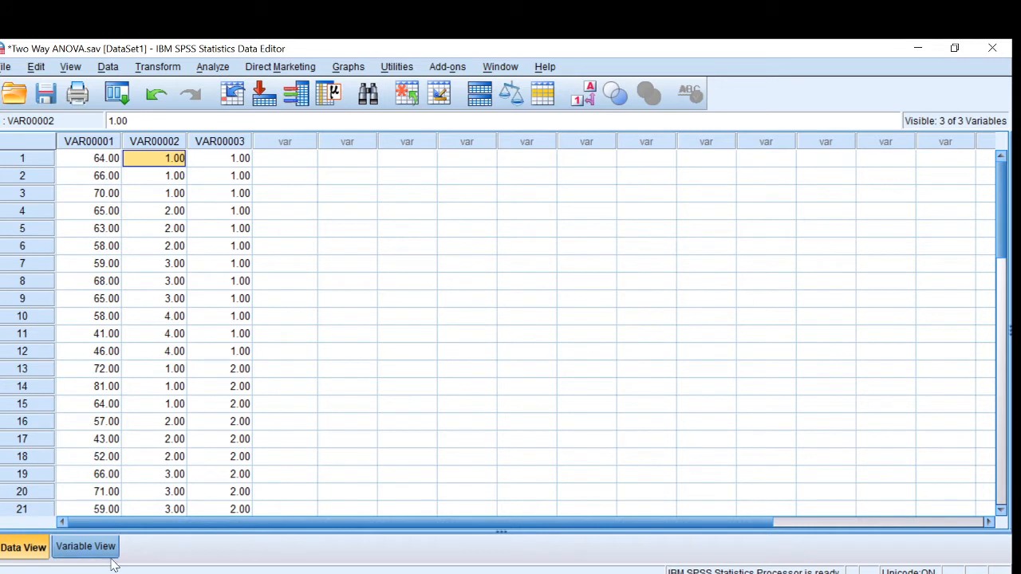
# Rename the three variables, in order, as Prestasi_Belajar, Ekstrakurikuler and Ekonomi_Keluarga.
pyautogui.click(107, 549)
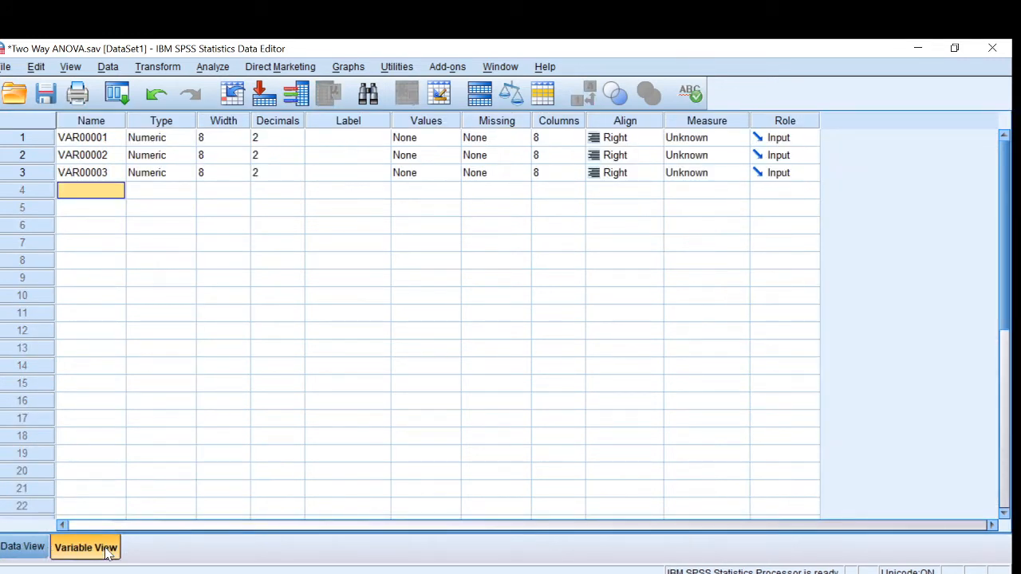
pyautogui.click(108, 138)
pyautogui.write('Pre')
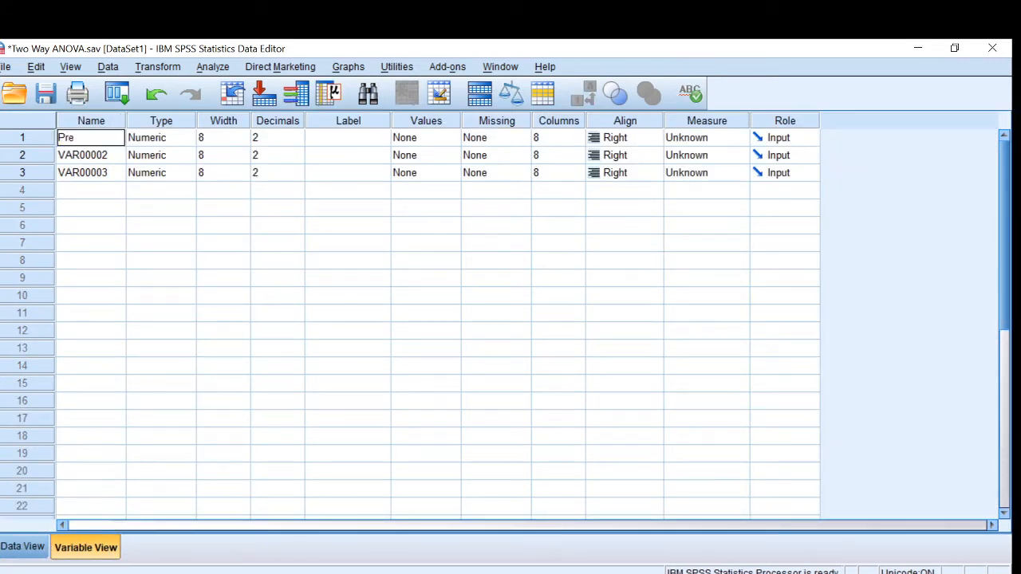
pyautogui.write('stasi_Belajar')
pyautogui.press('Return')
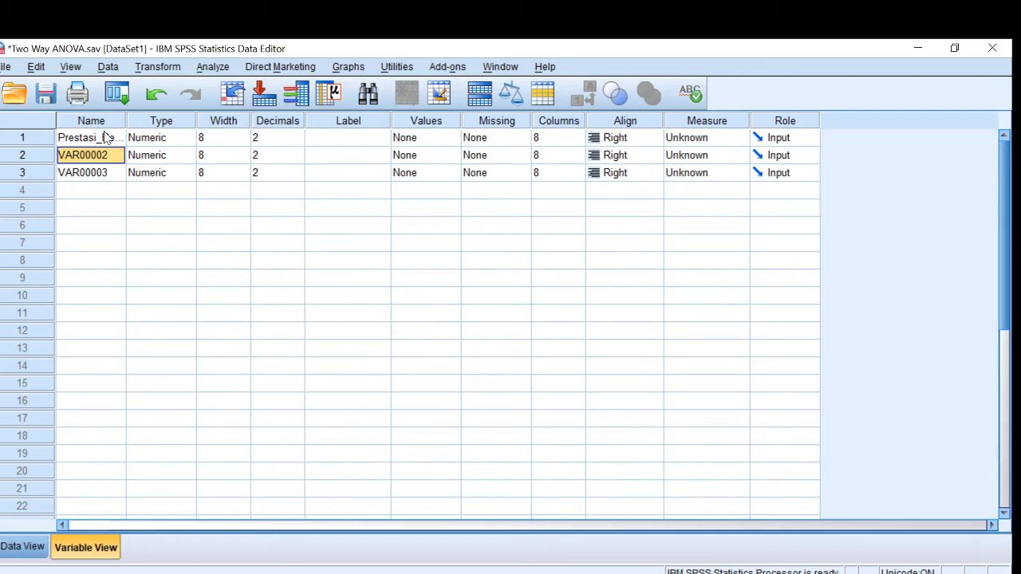
pyautogui.write('Ekstraku')
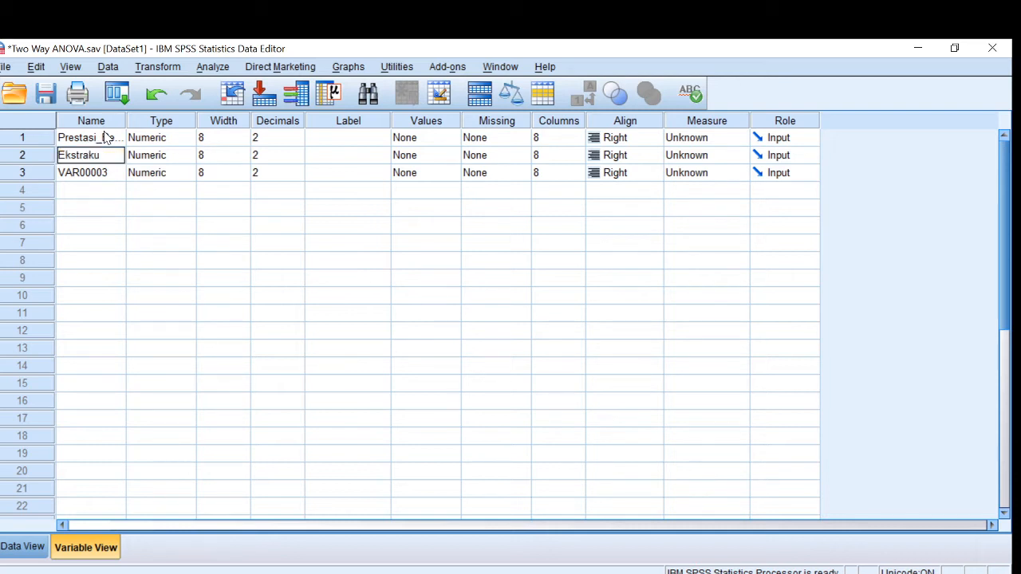
pyautogui.write('rikuler')
pyautogui.press('Return')
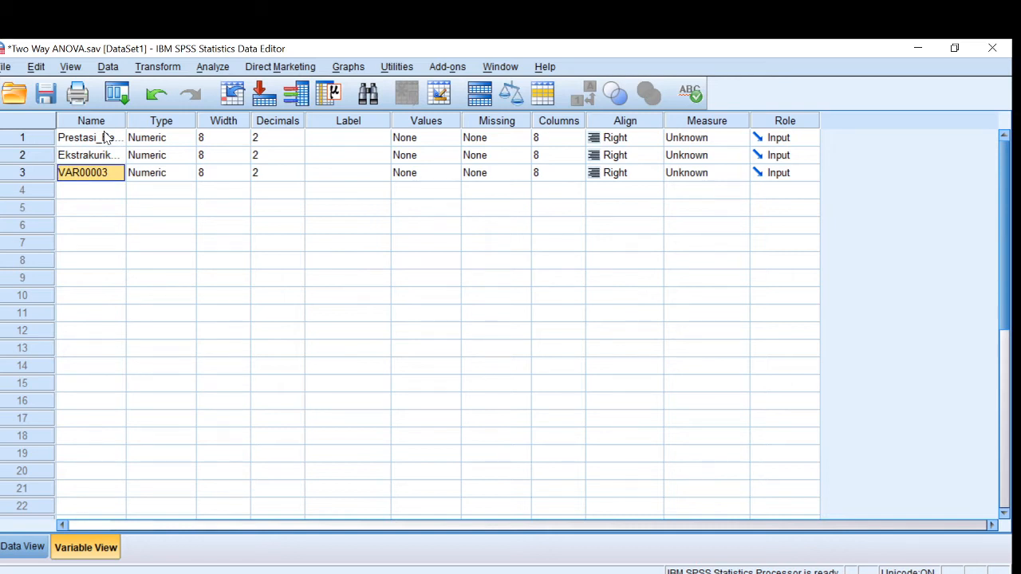
pyautogui.write('E')
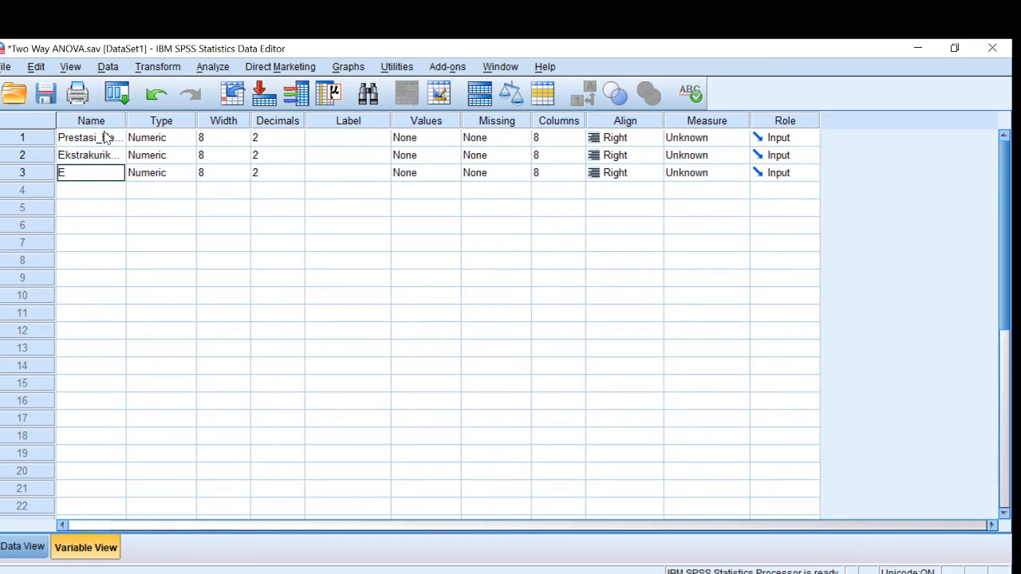
pyautogui.write('konomi_Keluarga')
pyautogui.press('Return')
# Set the decimals of all three variables to 0.
pyautogui.click(275, 138)
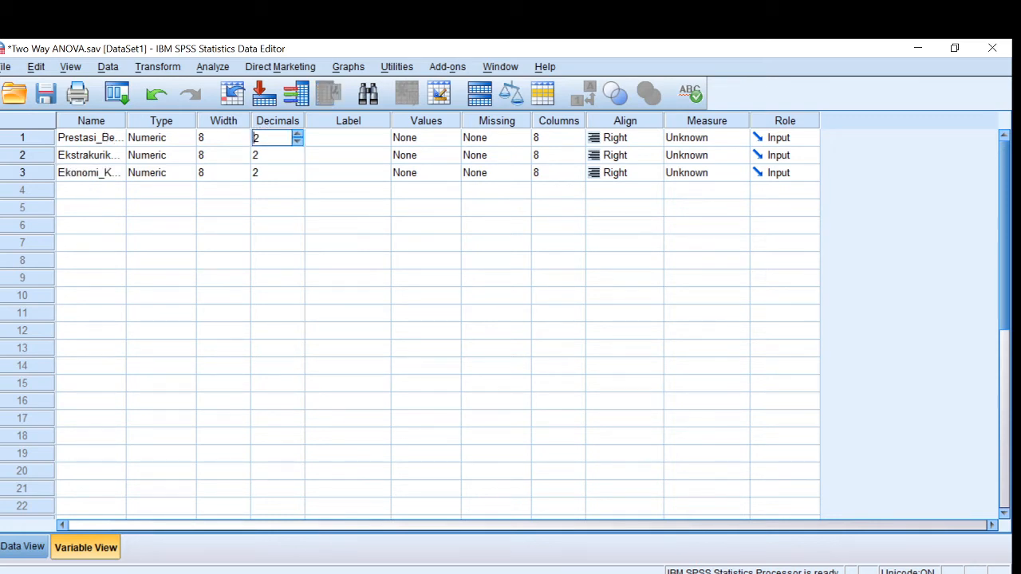
pyautogui.click(297, 142)
pyautogui.click(297, 142)
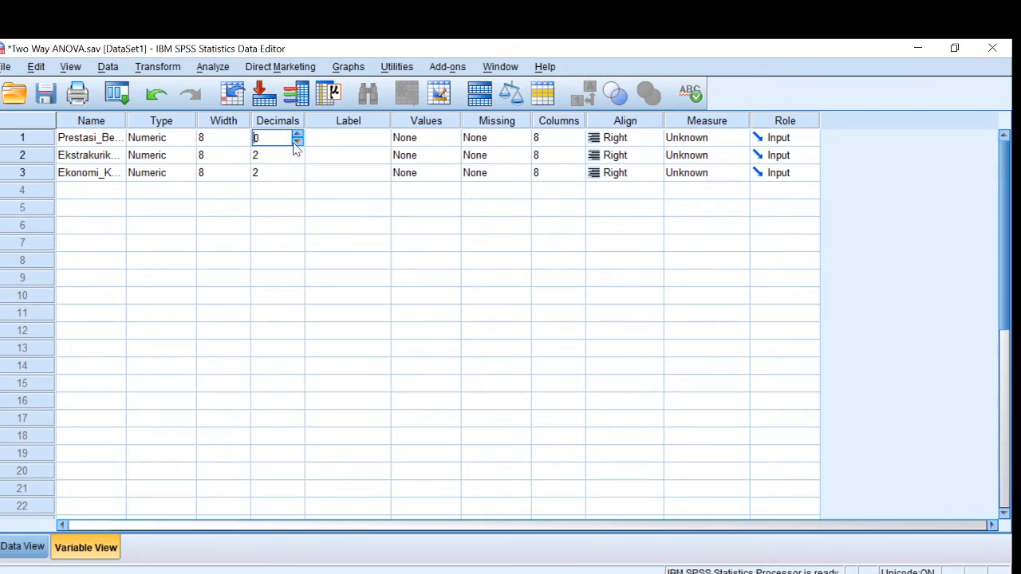
pyautogui.click(279, 155)
pyautogui.click(297, 159)
pyautogui.click(297, 160)
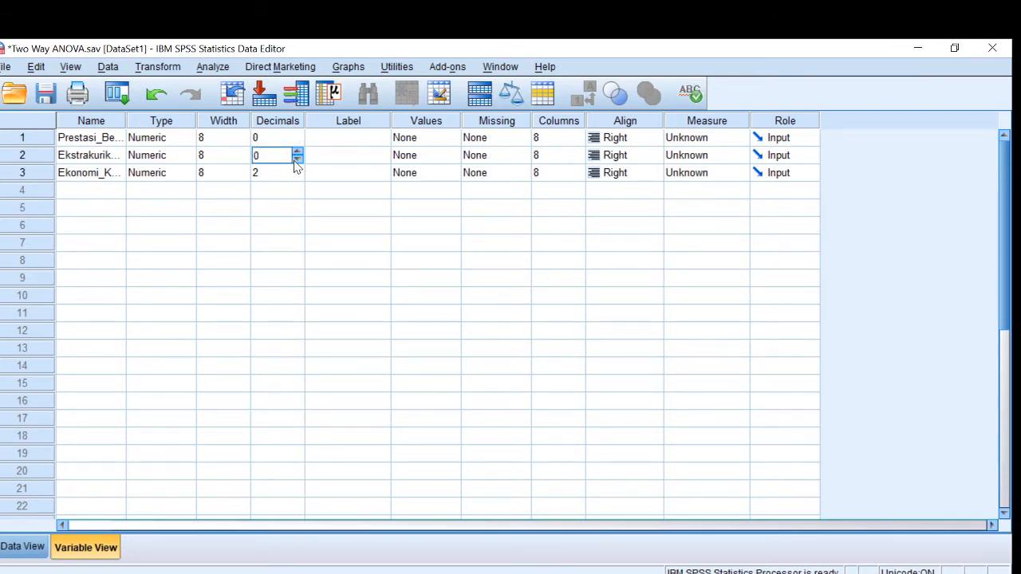
pyautogui.click(292, 178)
pyautogui.click(297, 177)
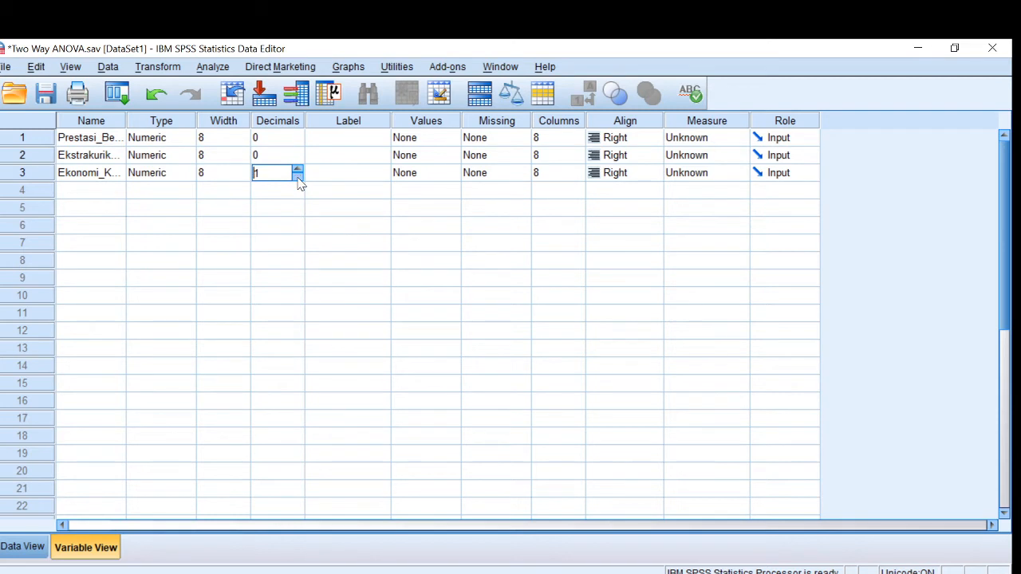
pyautogui.click(298, 177)
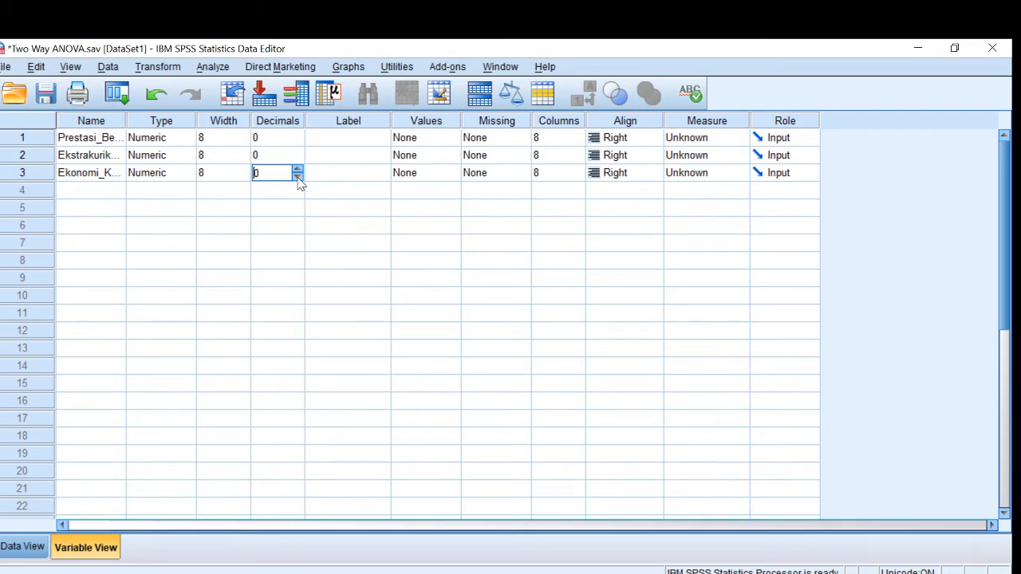
pyautogui.click(454, 139)
pyautogui.click(454, 138)
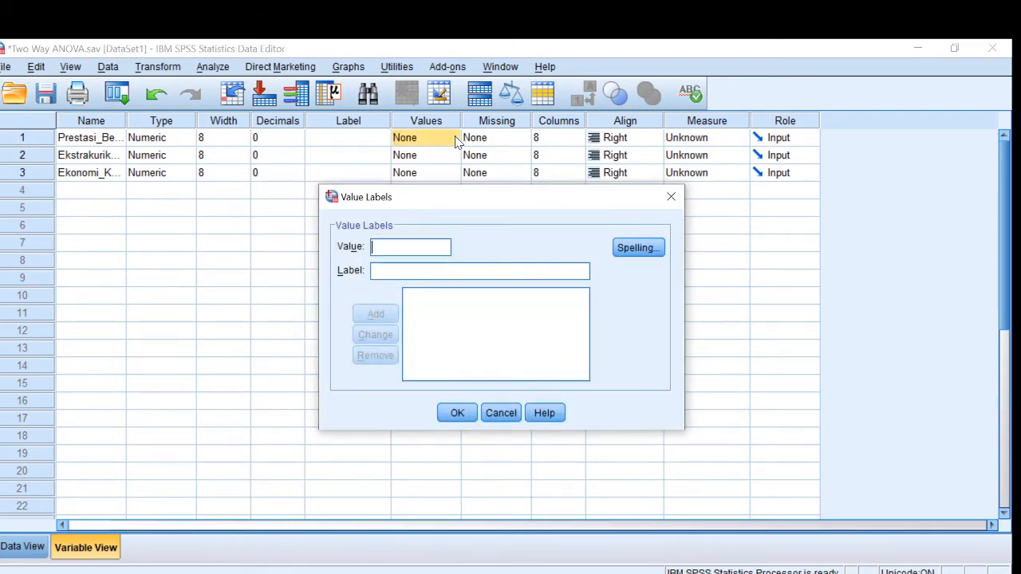
pyautogui.click(503, 417)
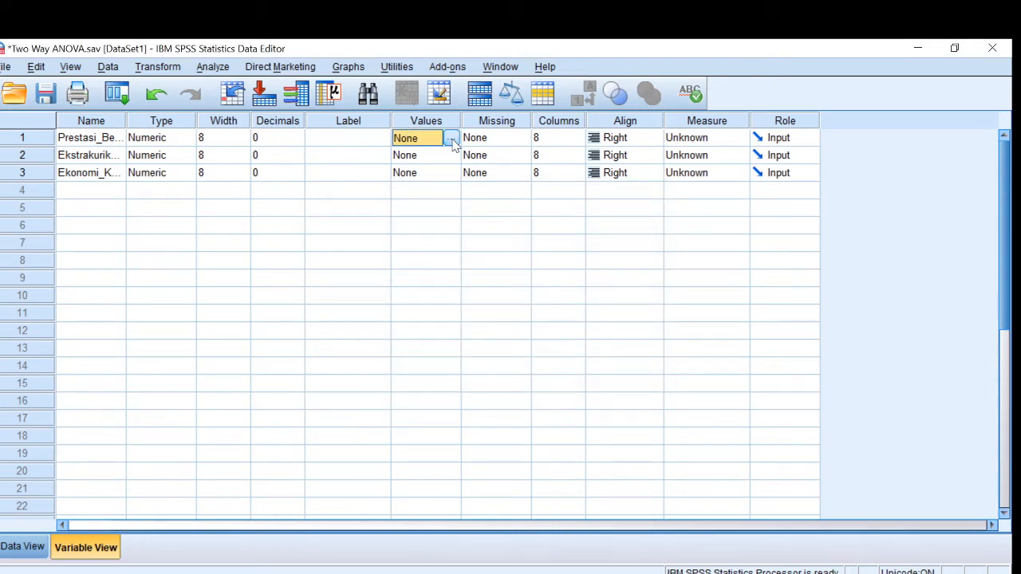
# Add the value label "Ekstrakurikuler 1" for value 1 of the Ekstrakurikuler variable, copying the word "Ekstrakurikuler" for reuse.
pyautogui.click(420, 156)
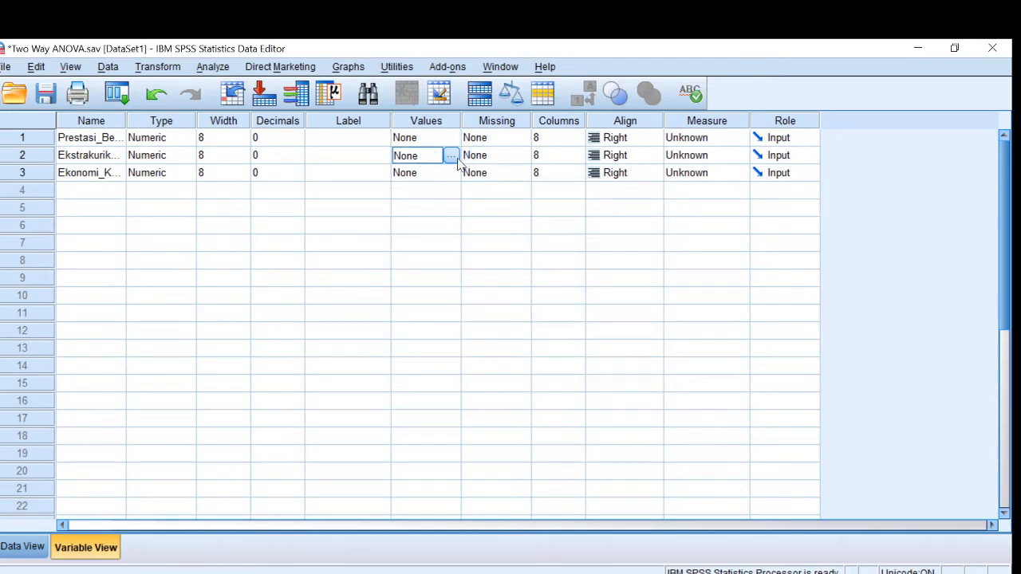
pyautogui.click(451, 158)
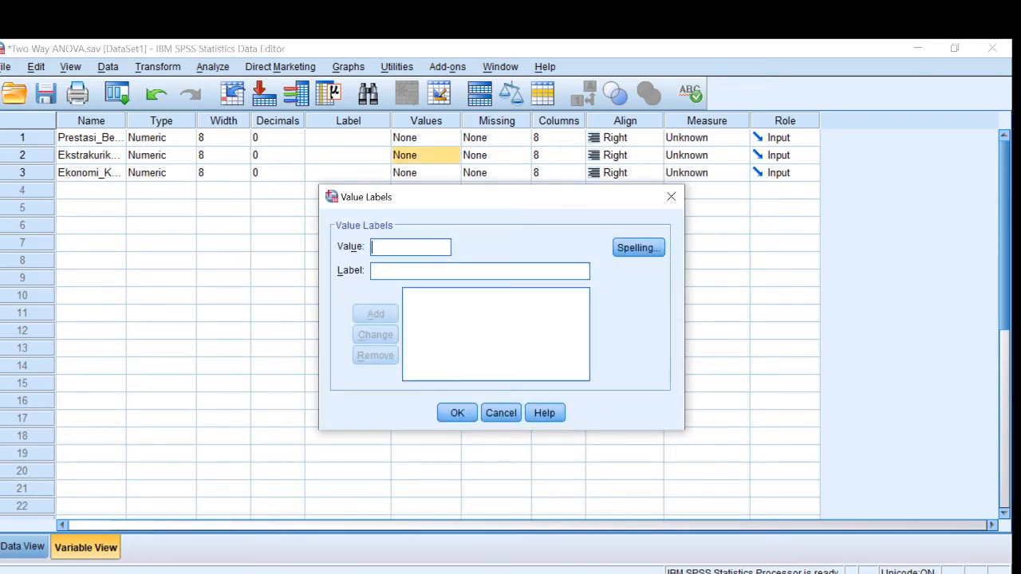
pyautogui.write('1')
pyautogui.click(373, 271)
pyautogui.write('Eks')
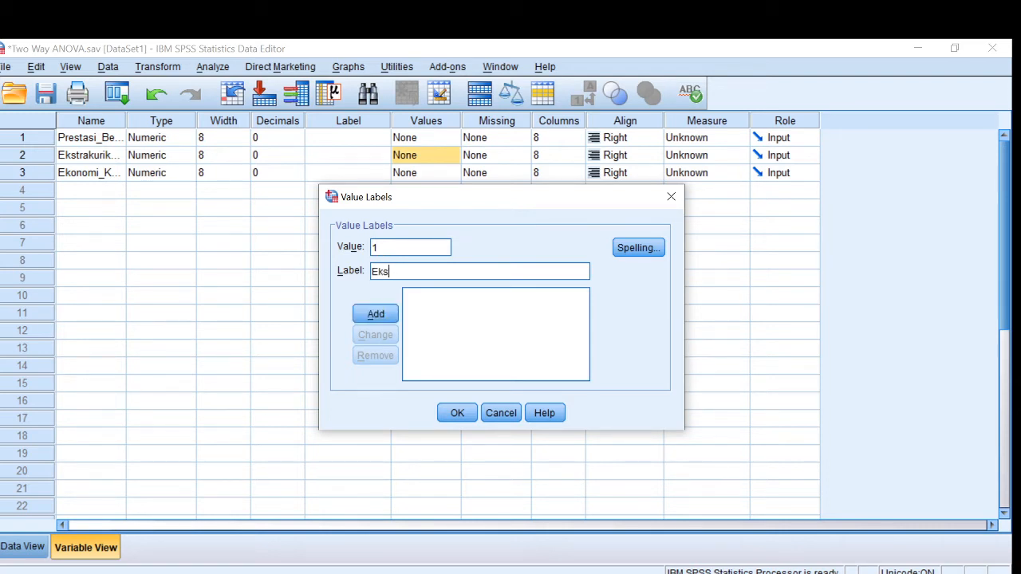
pyautogui.write('tra 1kurikuler')
pyautogui.hotkey('shift', 'Left')
pyautogui.hotkey('shift', 'Left')
pyautogui.hotkey('shift', 'Left')
pyautogui.hotkey('shift', 'Left')
pyautogui.hotkey('shift', 'Left')
pyautogui.hotkey('shift', 'Left')
pyautogui.hotkey('shift', 'Left')
pyautogui.hotkey('shift', 'Left')
pyautogui.hotkey('shift', 'Left')
pyautogui.hotkey('shift', 'Left')
pyautogui.hotkey('shift', 'Left')
pyautogui.hotkey('shift', 'Left')
pyautogui.hotkey('shift', 'Left')
pyautogui.hotkey('shift', 'Left')
pyautogui.hotkey('shift', 'Left')
pyautogui.hotkey('ctrl', 'c')
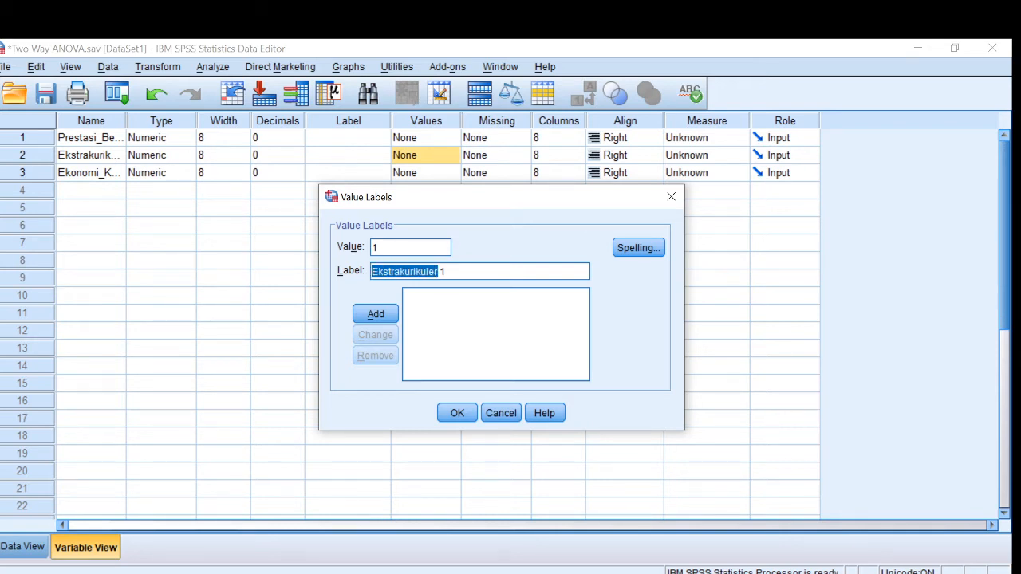
pyautogui.click(390, 313)
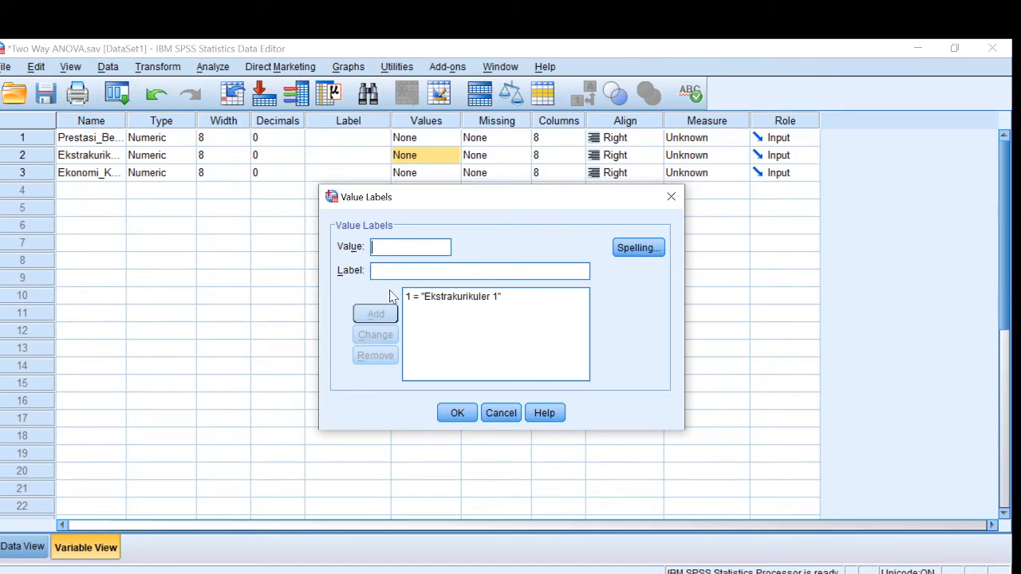
# Add the value labels "Ekstrakurikuler 2" for value 2 and "Ekstrakurikuler 3" for value 3.
pyautogui.write('2')
pyautogui.hotkey('ctrl', 'v')
pyautogui.write('2')
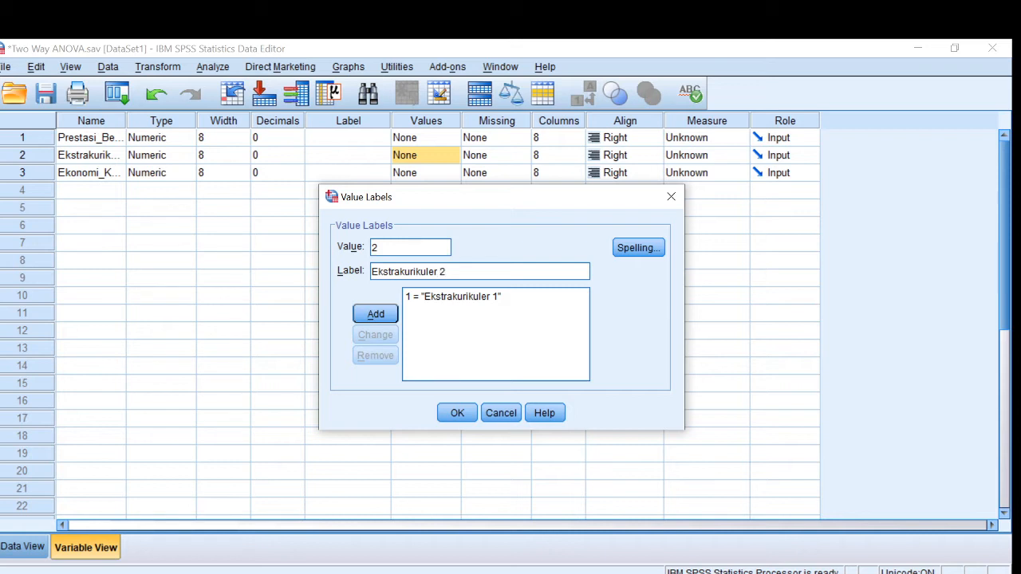
pyautogui.click(389, 313)
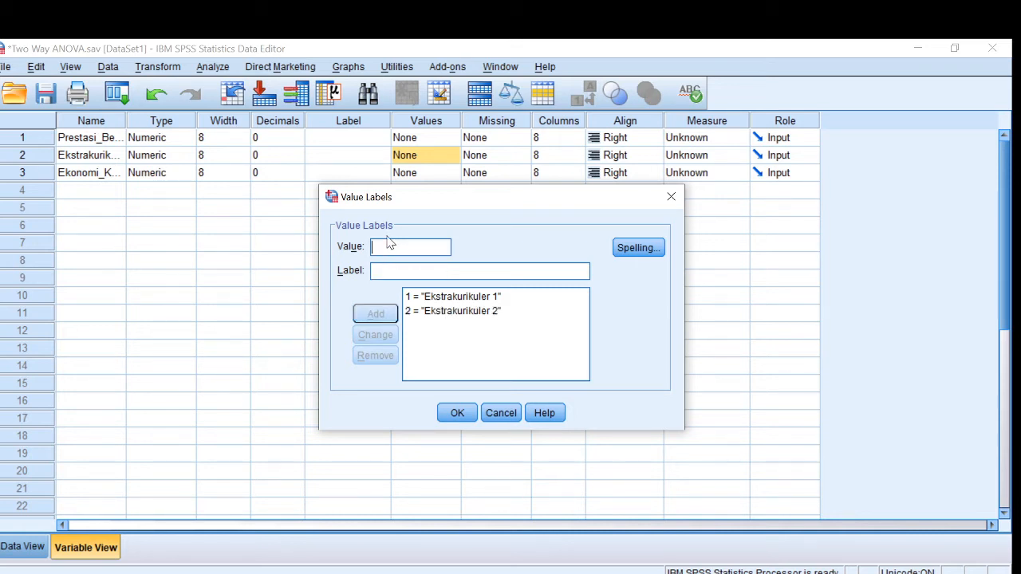
pyautogui.write('3')
pyautogui.press('Tab')
pyautogui.write('Ekstrakurikuler 3')
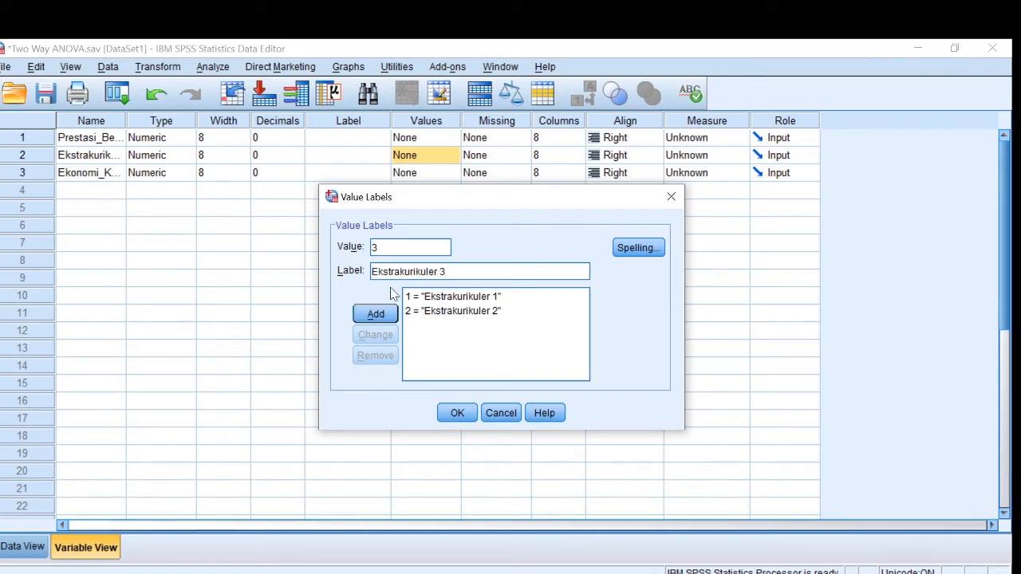
pyautogui.click(391, 313)
# Add the value label "Ekstrakurikuler 4" for value 4 and apply the labels to the Ekstrakurikuler variable.
pyautogui.write('4')
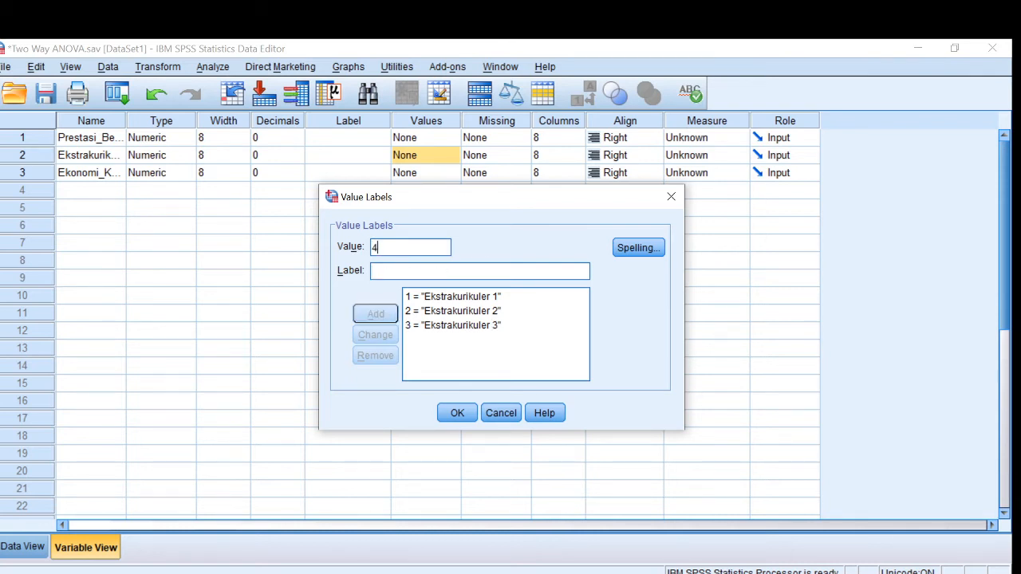
pyautogui.write('Ekstrakurikuler')
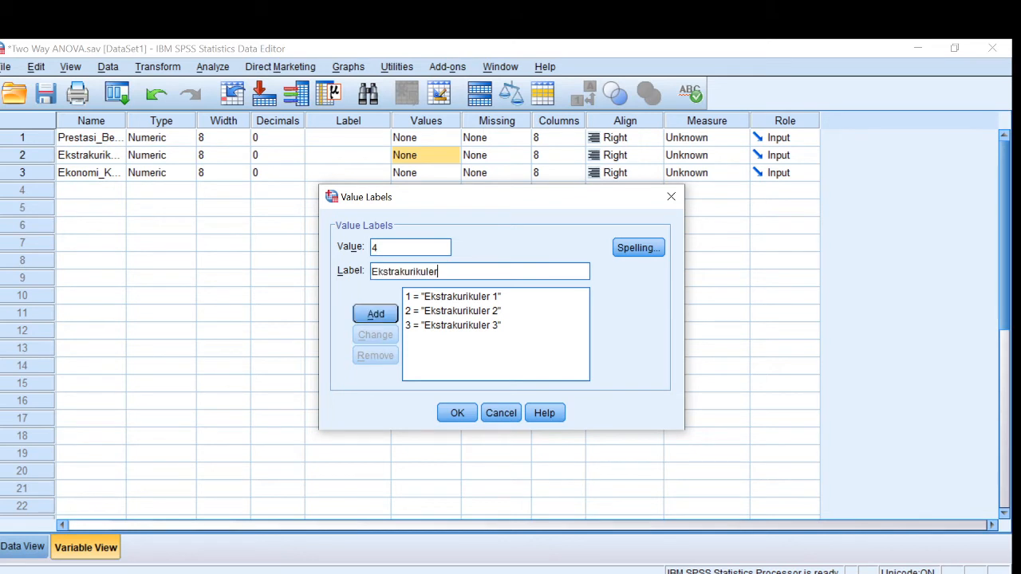
pyautogui.write(' 4')
pyautogui.click(390, 305)
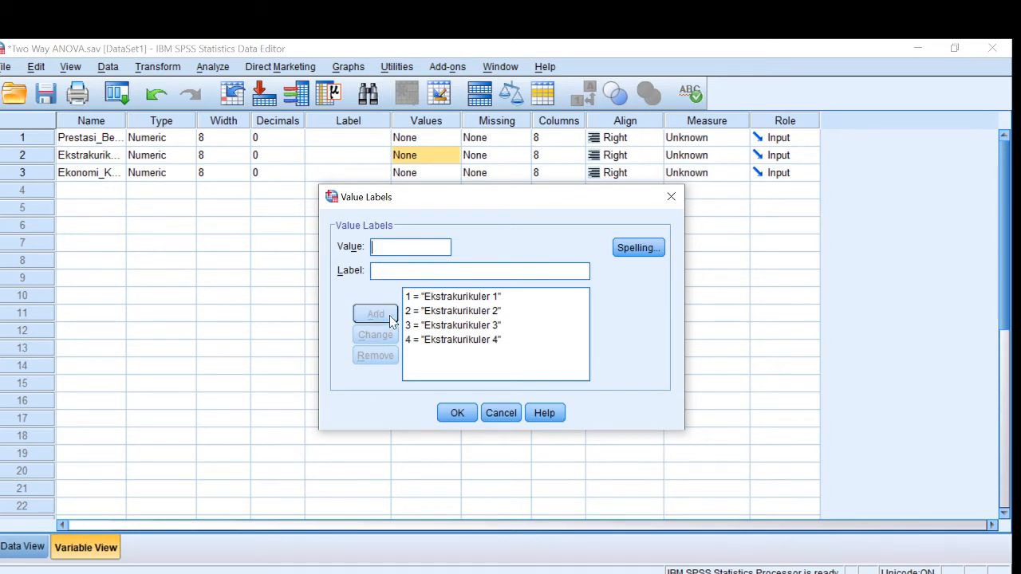
pyautogui.click(455, 413)
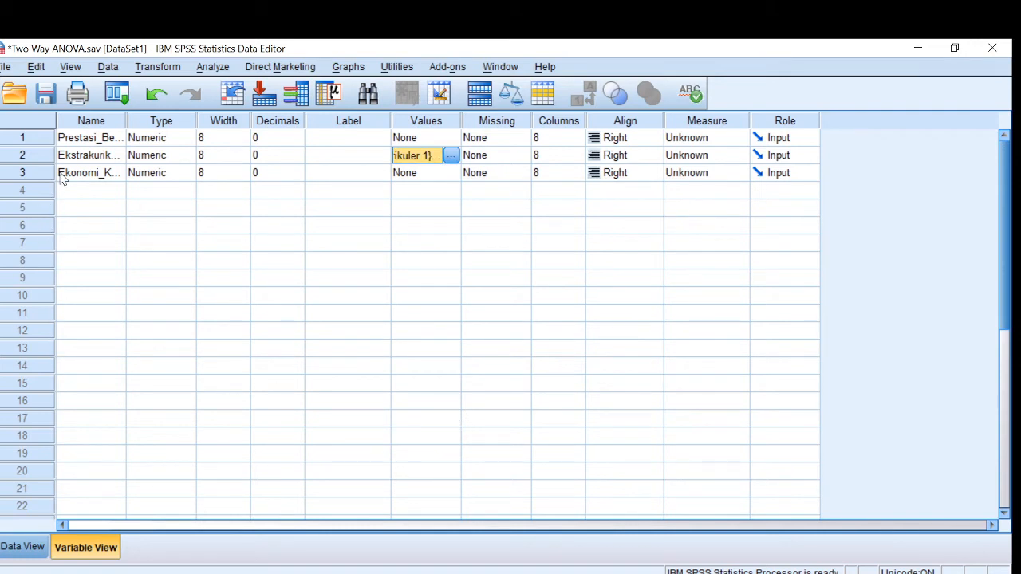
# Add the value label "Tingkat Ekonomi 1" for value 1 of the Ekonomi_Keluarga variable, copying the label text for reuse.
pyautogui.click(419, 177)
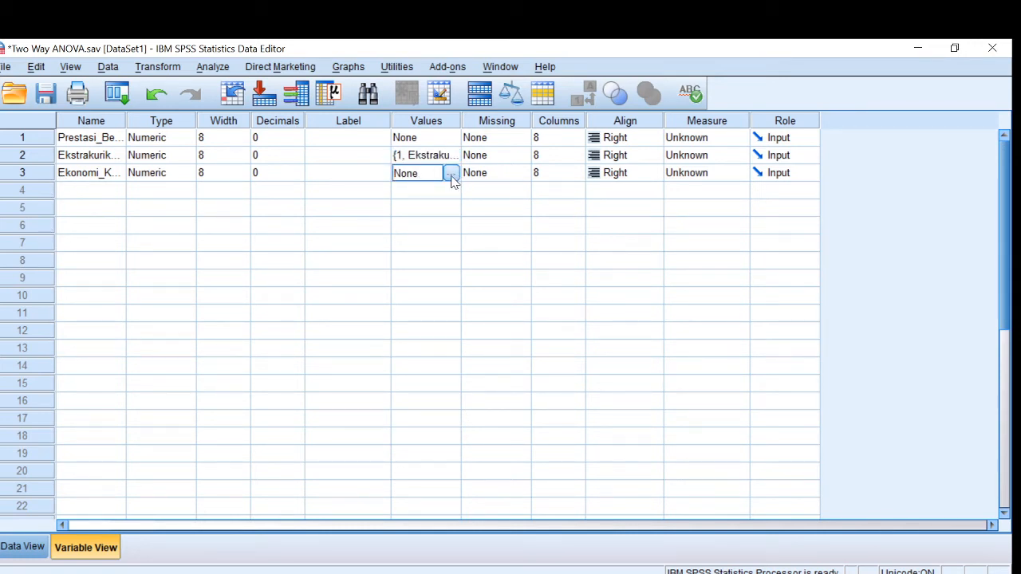
pyautogui.click(451, 176)
pyautogui.write('1')
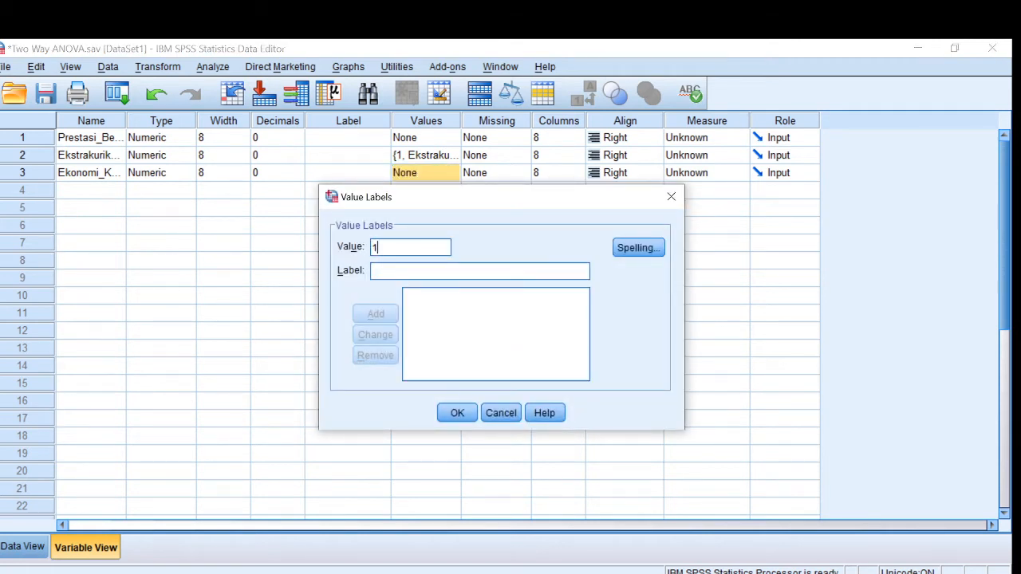
pyautogui.click(373, 271)
pyautogui.write('Eko')
pyautogui.press('BackSpace')
pyautogui.press('BackSpace')
pyautogui.press('BackSpace')
pyautogui.write('Tingkat ')
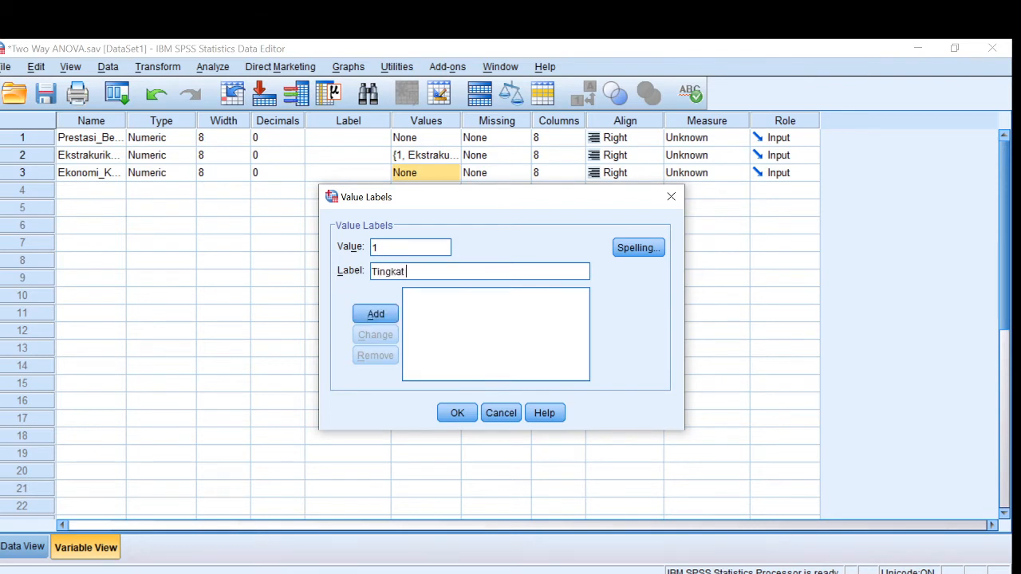
pyautogui.write('Ekonomi 1')
pyautogui.hotkey('shift', 'Left')
pyautogui.hotkey('shift', 'Left')
pyautogui.hotkey('shift', 'Left')
pyautogui.hotkey('shift', 'Left')
pyautogui.hotkey('shift', 'Left')
pyautogui.hotkey('shift', 'Left')
pyautogui.hotkey('shift', 'Left')
pyautogui.hotkey('shift', 'Left')
pyautogui.hotkey('shift', 'Left')
pyautogui.hotkey('shift', 'Left')
pyautogui.hotkey('shift', 'Left')
pyautogui.hotkey('shift', 'Left')
pyautogui.hotkey('shift', 'Left')
pyautogui.hotkey('shift', 'Left')
pyautogui.hotkey('shift', 'Left')
pyautogui.hotkey('shift', 'Left')
pyautogui.hotkey('shift', 'Left')
pyautogui.hotkey('ctrl', 'c')
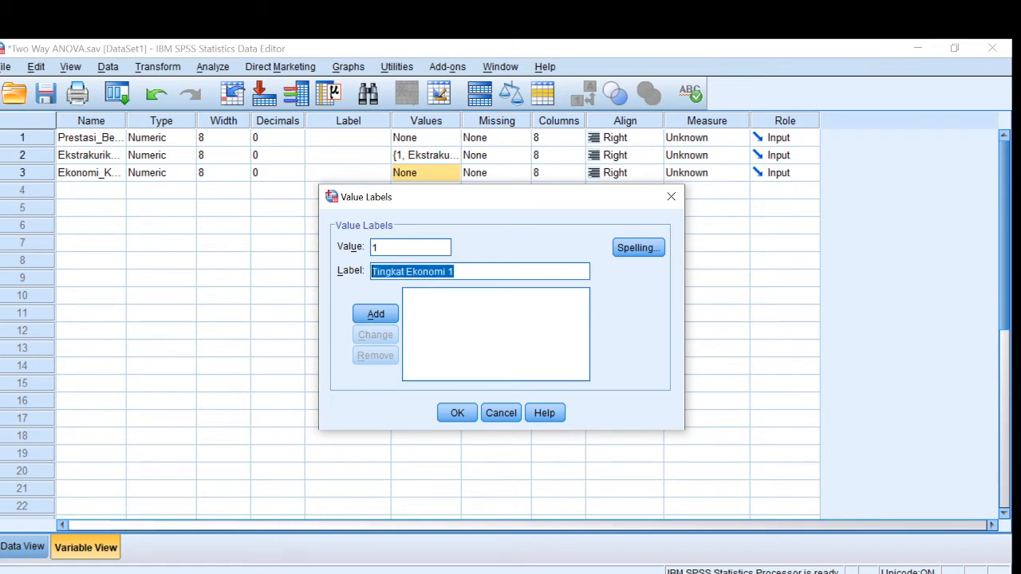
pyautogui.click(376, 316)
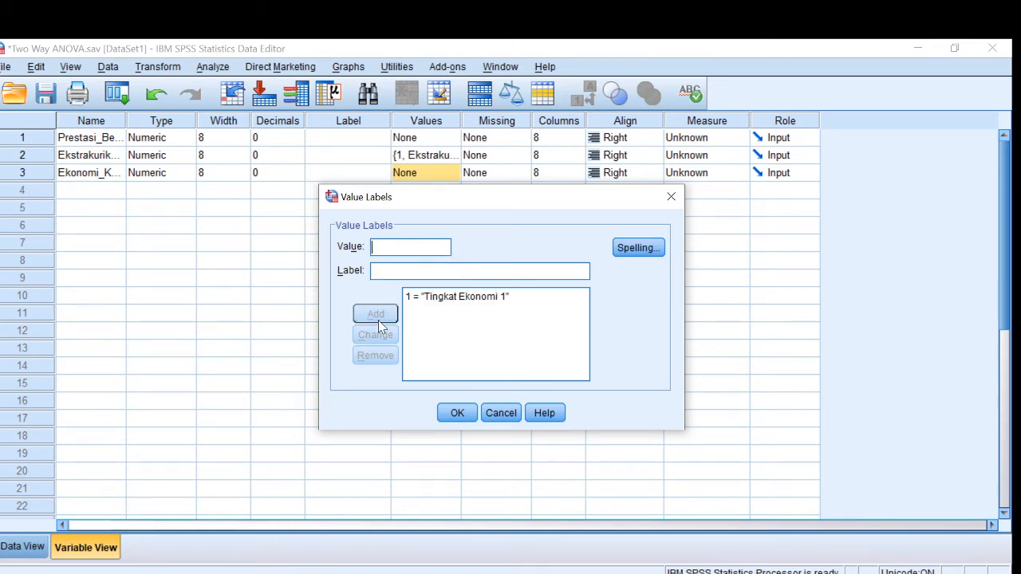
# Add the value label "Tingkat Ekonomi 2" for value 2 of the Ekonomi_Keluarga variable.
pyautogui.write('2')
pyautogui.click(389, 269)
pyautogui.hotkey('ctrl', 'v')
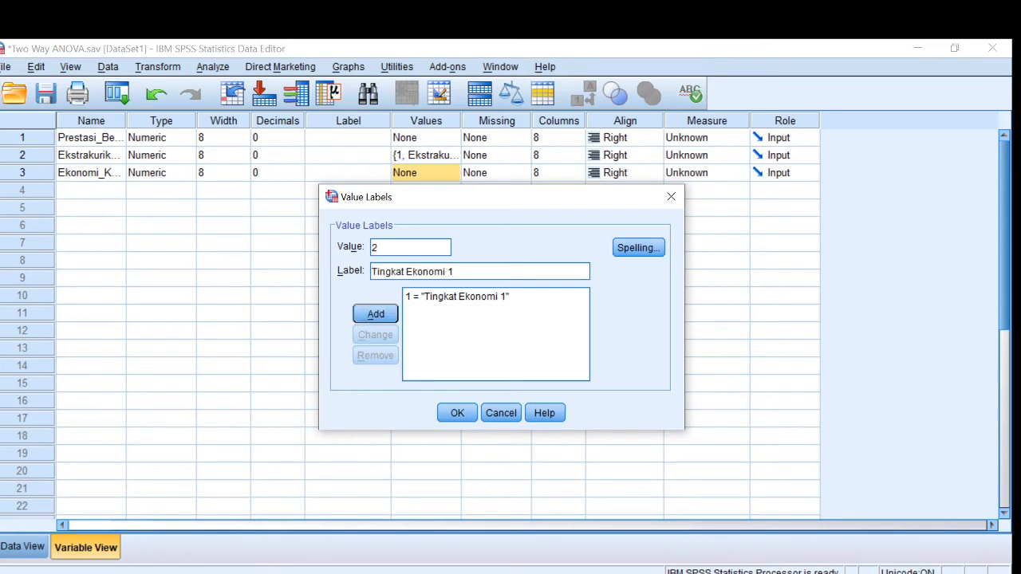
pyautogui.press('BackSpace')
pyautogui.write('2')
pyautogui.click(380, 313)
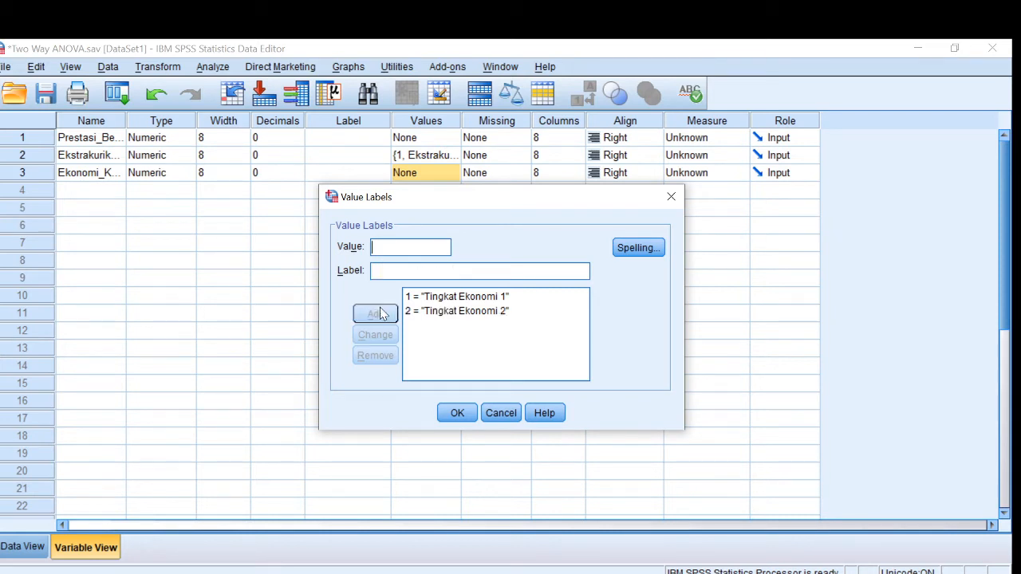
# Add the value label "Tingkat Ekonomi 3" for value 3 and apply the labels to the Ekonomi_Keluarga variable.
pyautogui.write('3')
pyautogui.click(373, 272)
pyautogui.hotkey('ctrl', 'v')
pyautogui.press('BackSpace')
pyautogui.write('3')
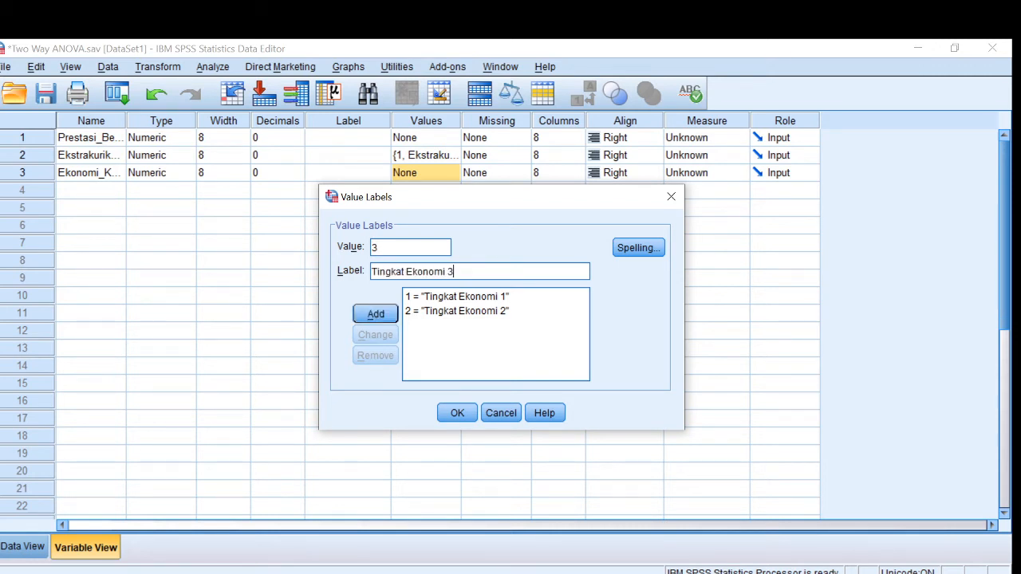
pyautogui.click(378, 316)
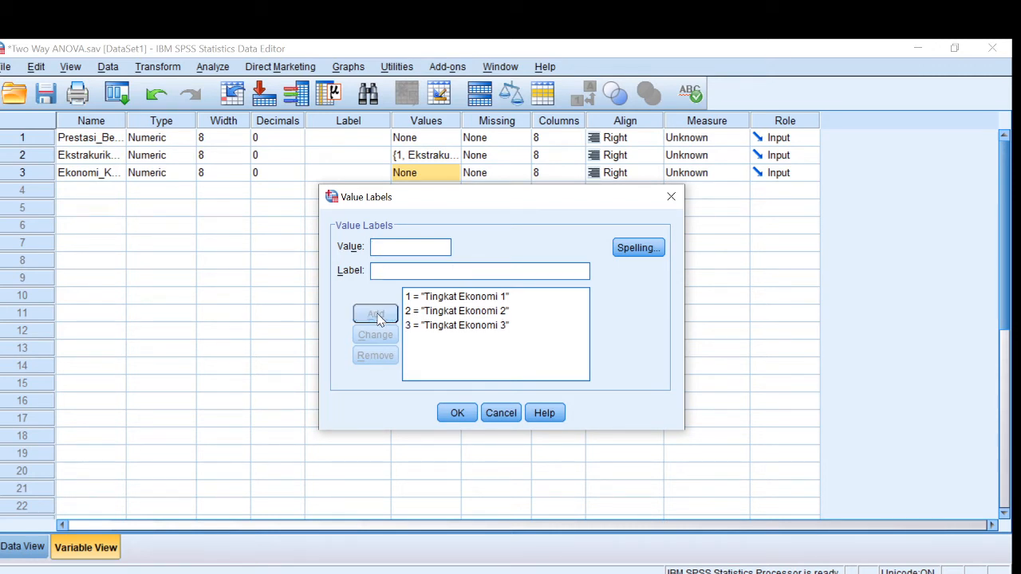
pyautogui.click(456, 414)
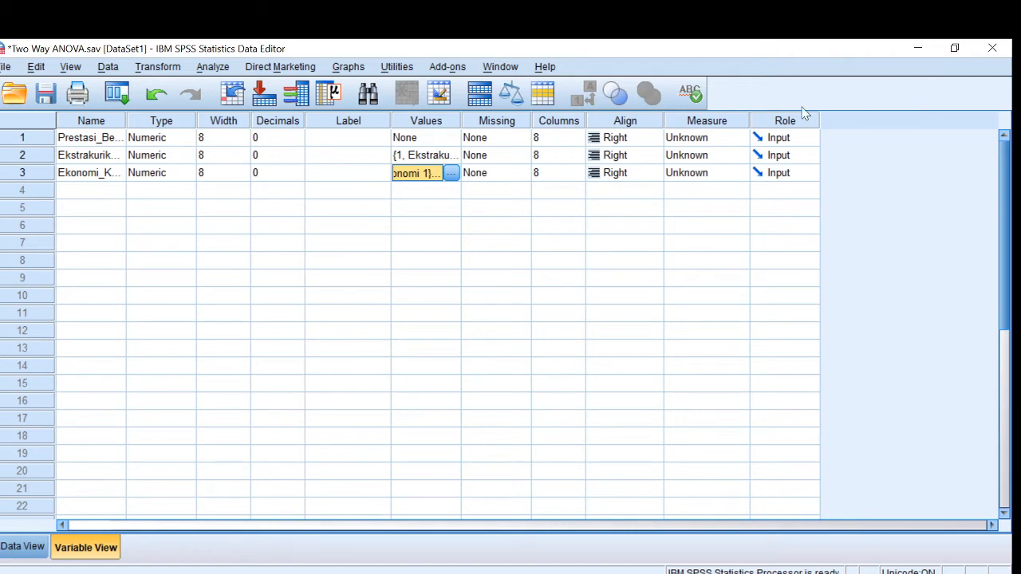
# Set the measurement level to Scale for Prestasi_Belajar and to Nominal for Ekstrakurikuler and Ekonomi_Keluarga.
pyautogui.click(732, 140)
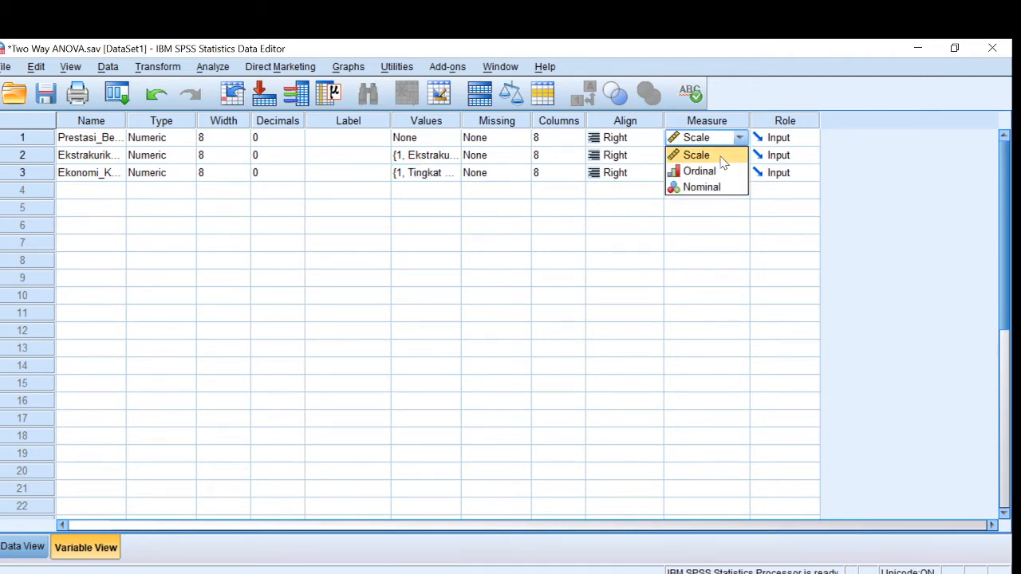
pyautogui.click(723, 154)
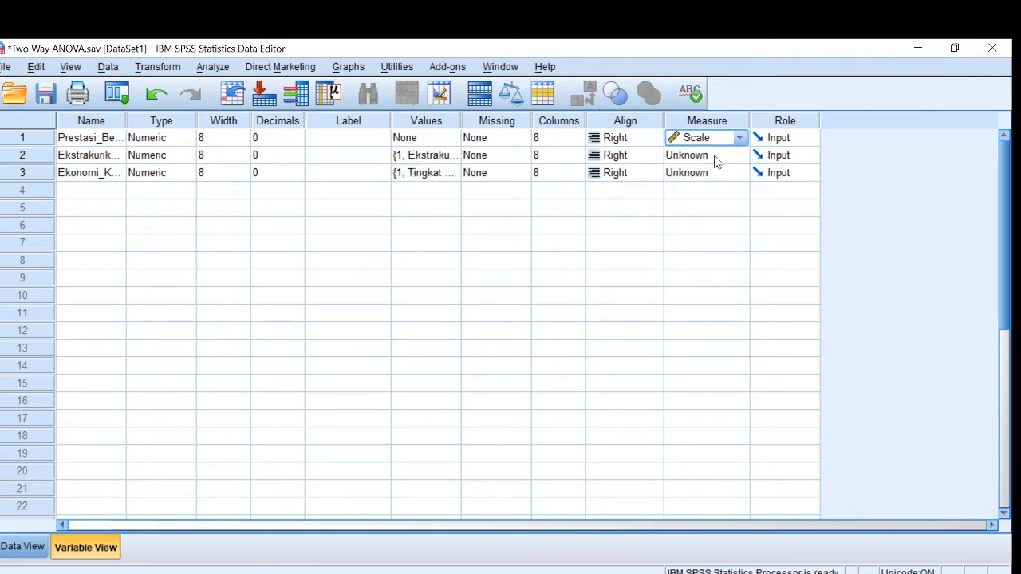
pyautogui.click(717, 159)
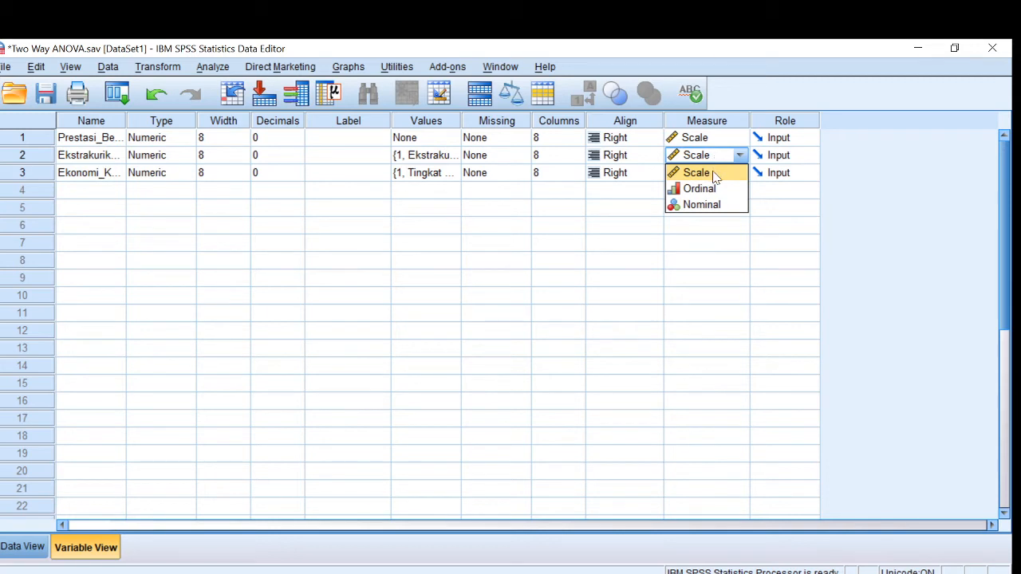
pyautogui.click(708, 204)
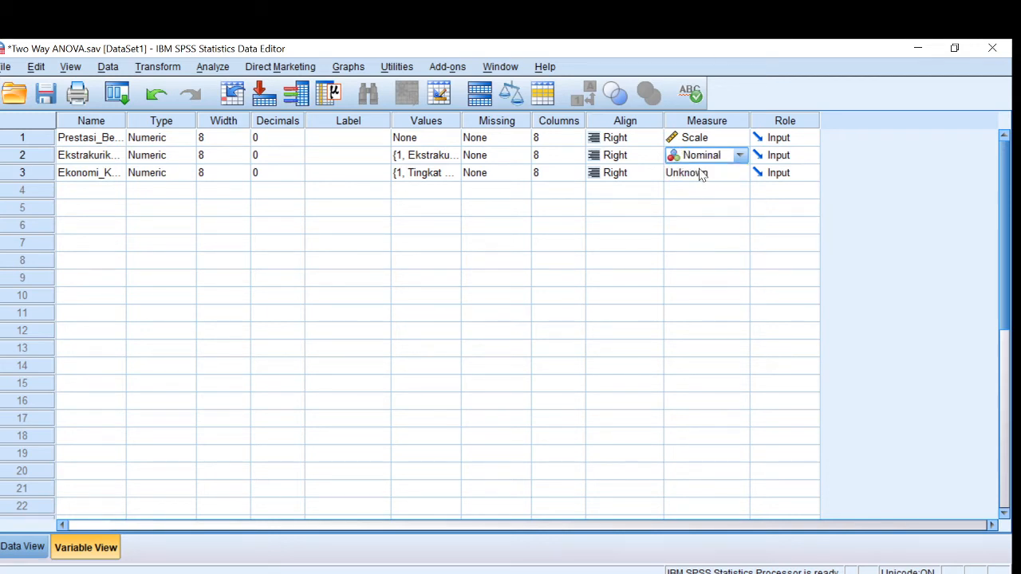
pyautogui.click(700, 174)
pyautogui.click(695, 223)
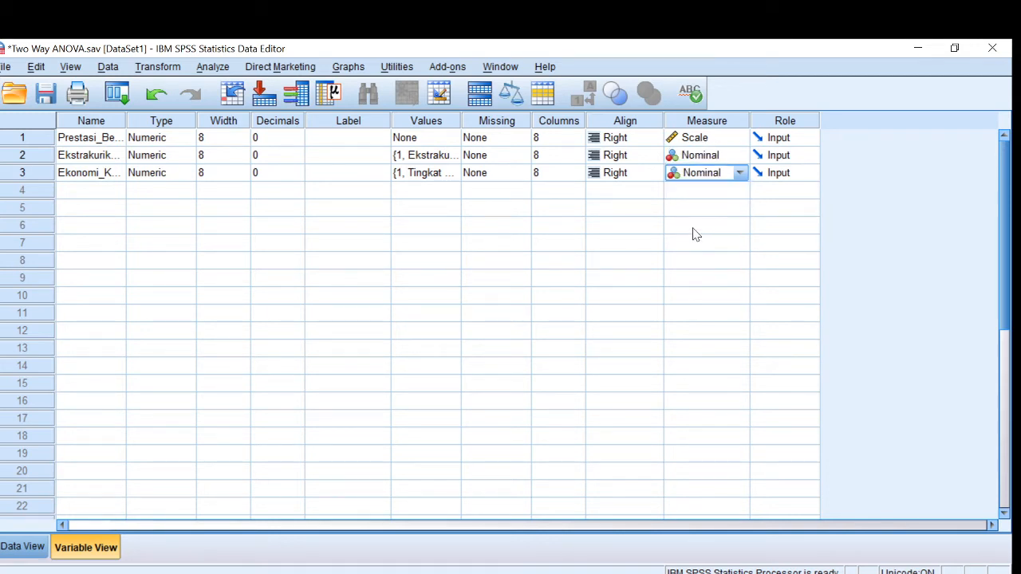
# Review the data rows of all three variables down to the last case and return to the first case.
pyautogui.click(24, 547)
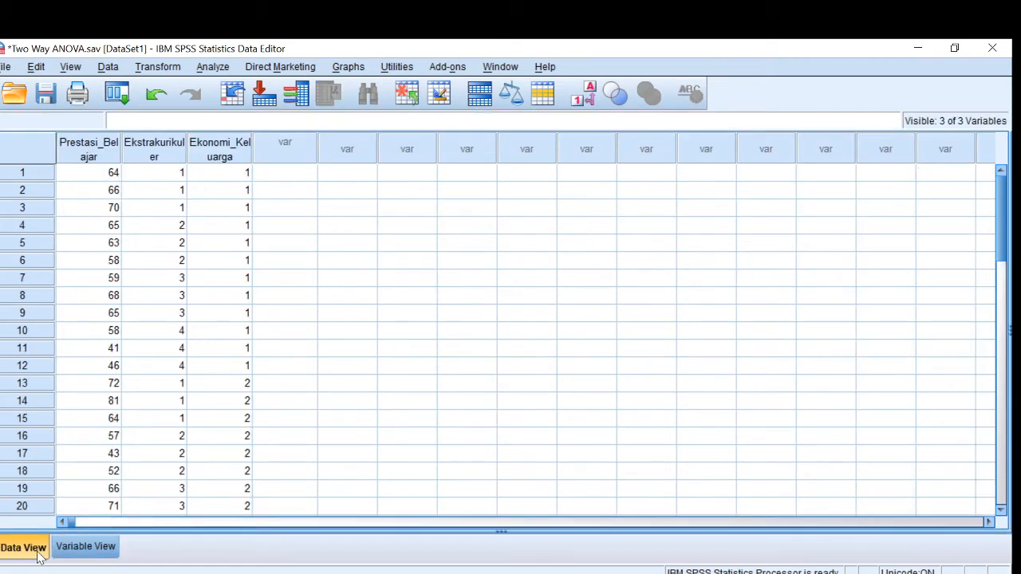
pyautogui.click(212, 230)
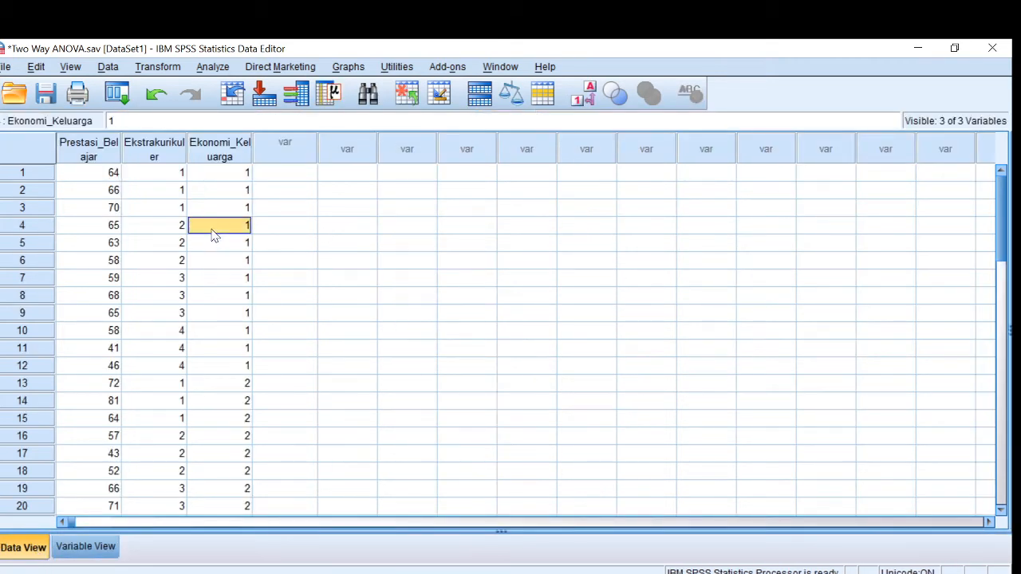
pyautogui.press('Down')
pyautogui.press('Down')
pyautogui.press('Down')
pyautogui.press('Down')
pyautogui.press('Down')
pyautogui.press('Down')
pyautogui.press('Down')
pyautogui.press('Down')
pyautogui.press('Down')
pyautogui.press('Down')
pyautogui.press('Down')
pyautogui.press('Down')
pyautogui.press('Down')
pyautogui.press('Down')
pyautogui.press('Down')
pyautogui.press('Down')
pyautogui.press('Down')
pyautogui.press('Down')
pyautogui.press('Down')
pyautogui.press('Down')
pyautogui.press('Down')
pyautogui.press('Down')
pyautogui.press('Down')
pyautogui.press('Down')
pyautogui.press('Left')
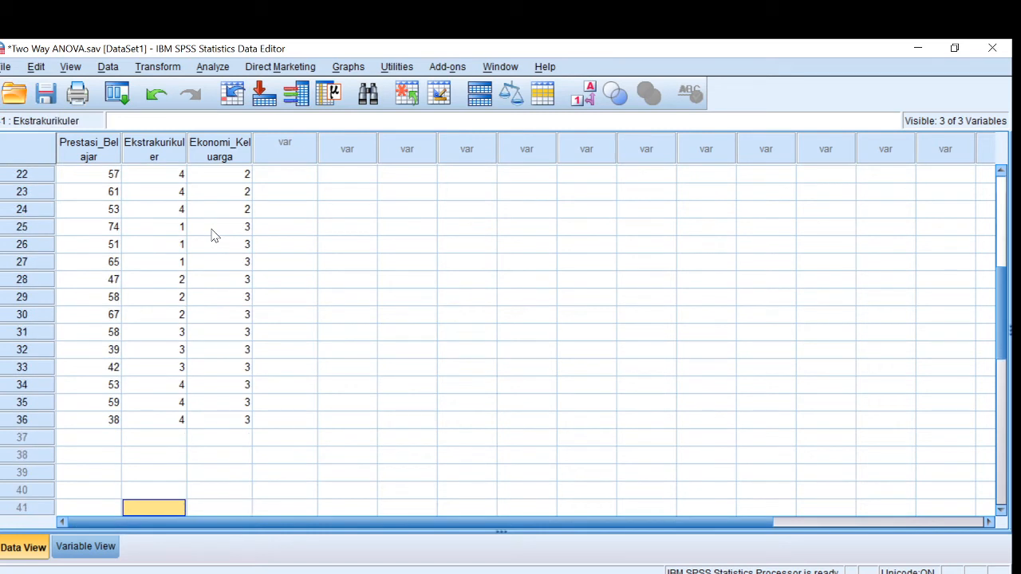
pyautogui.press('Up')
pyautogui.press('Up')
pyautogui.press('Up')
pyautogui.press('Up')
pyautogui.press('Up')
pyautogui.press('Up')
pyautogui.press('Up')
pyautogui.press('Up')
pyautogui.press('Up')
pyautogui.press('Up')
pyautogui.press('Up')
pyautogui.press('Up')
pyautogui.press('Up')
pyautogui.press('Up')
pyautogui.press('Up')
pyautogui.press('Up')
pyautogui.press('Up')
pyautogui.press('Up')
pyautogui.press('Up')
pyautogui.press('Up')
pyautogui.press('Up')
pyautogui.press('Up')
pyautogui.press('Up')
pyautogui.press('Up')
pyautogui.press('Up')
pyautogui.press('Up')
pyautogui.press('Up')
pyautogui.press('Up')
pyautogui.press('Up')
pyautogui.press('Up')
pyautogui.press('Up')
pyautogui.press('Up')
pyautogui.press('Up')
pyautogui.press('Up')
pyautogui.press('Up')
pyautogui.press('Up')
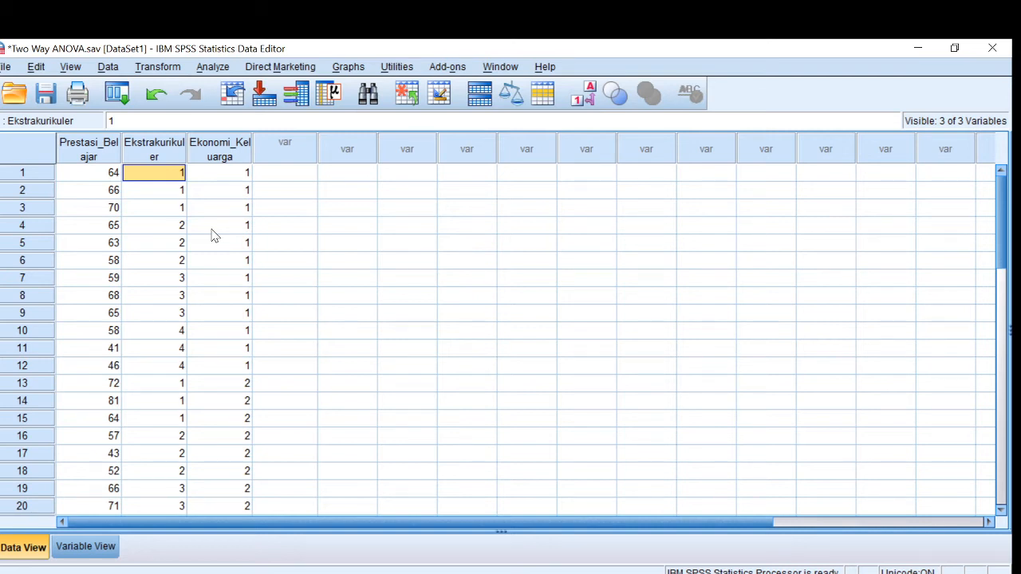
# Start a General Linear Model Univariate analysis with Prestasi_Belajar as dependent variable and Ekstrakurikuler and Ekonomi_Keluarga as fixed factors.
pyautogui.click(214, 69)
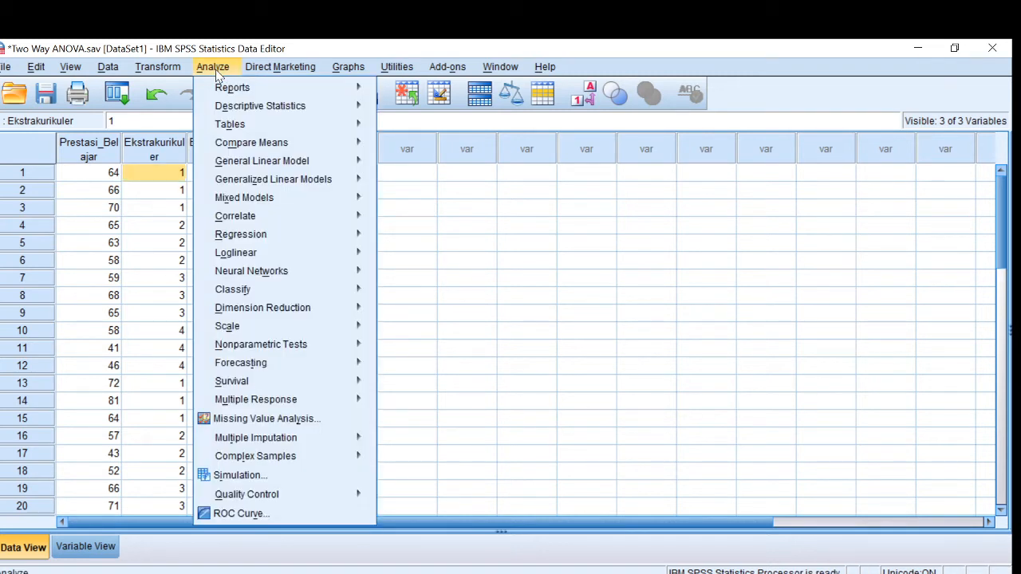
pyautogui.moveTo(302, 165)
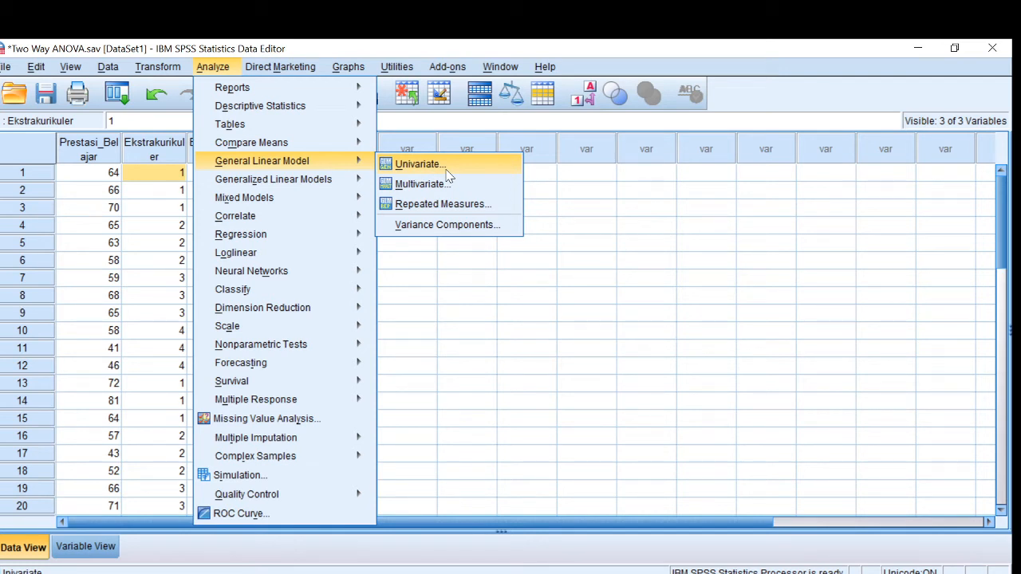
pyautogui.click(447, 165)
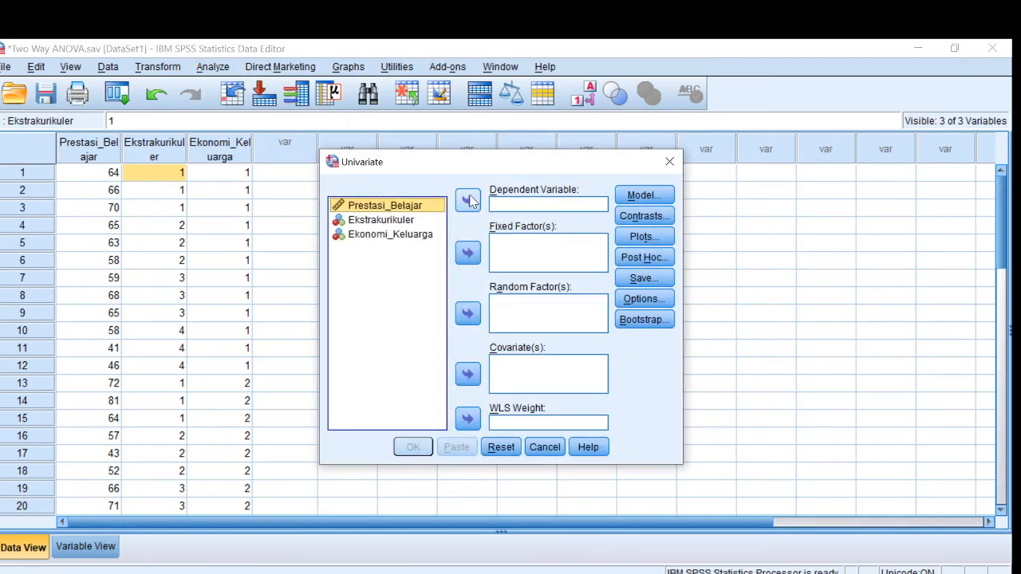
pyautogui.click(468, 201)
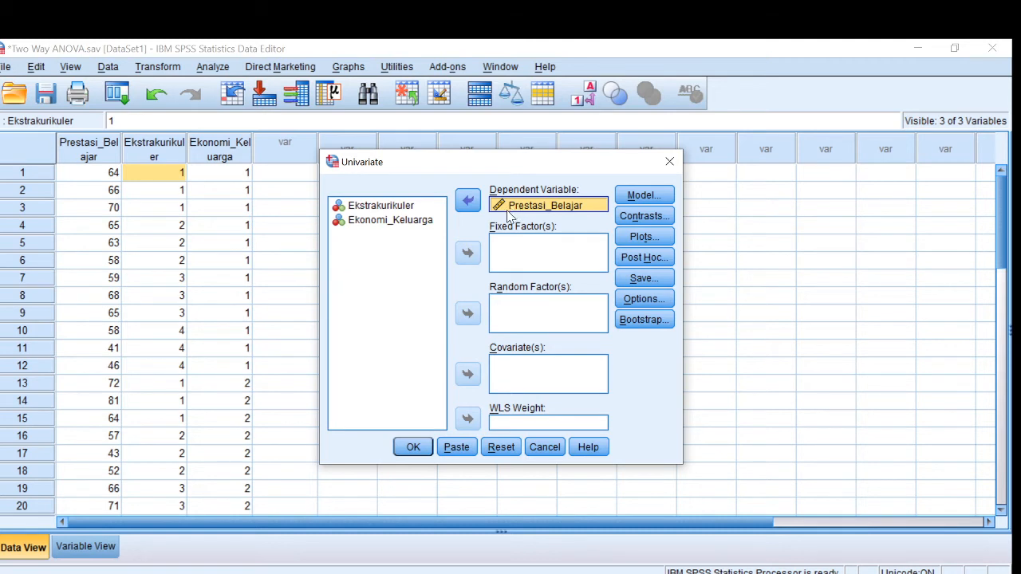
pyautogui.click(375, 208)
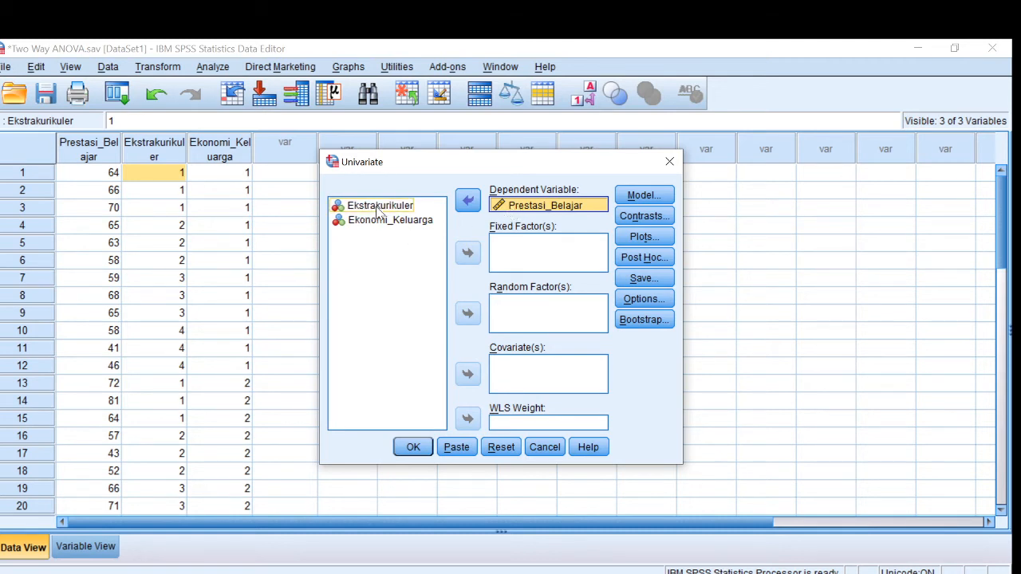
pyautogui.click(471, 253)
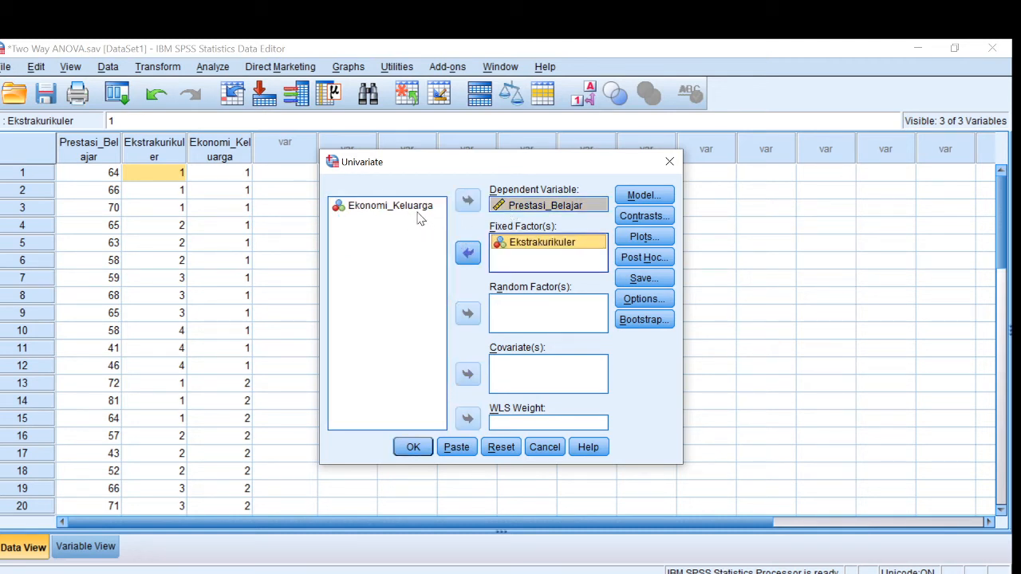
pyautogui.click(413, 207)
pyautogui.click(469, 252)
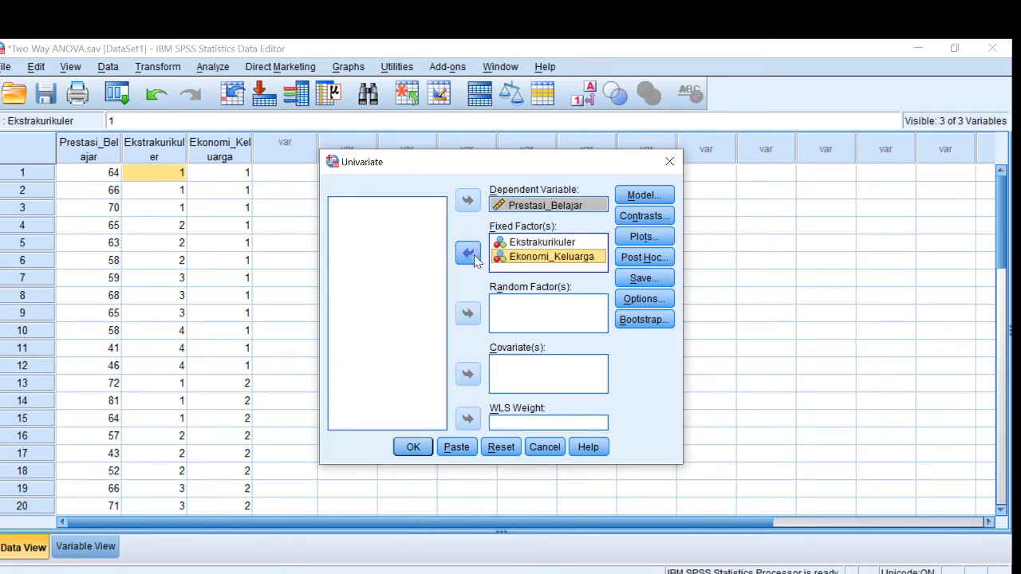
# In the analysis options, display estimated marginal means for Ekstrakurikuler, Ekonomi_Keluarga and the Ekstrakurikuler*Ekonomi_Keluarga interaction.
pyautogui.click(644, 299)
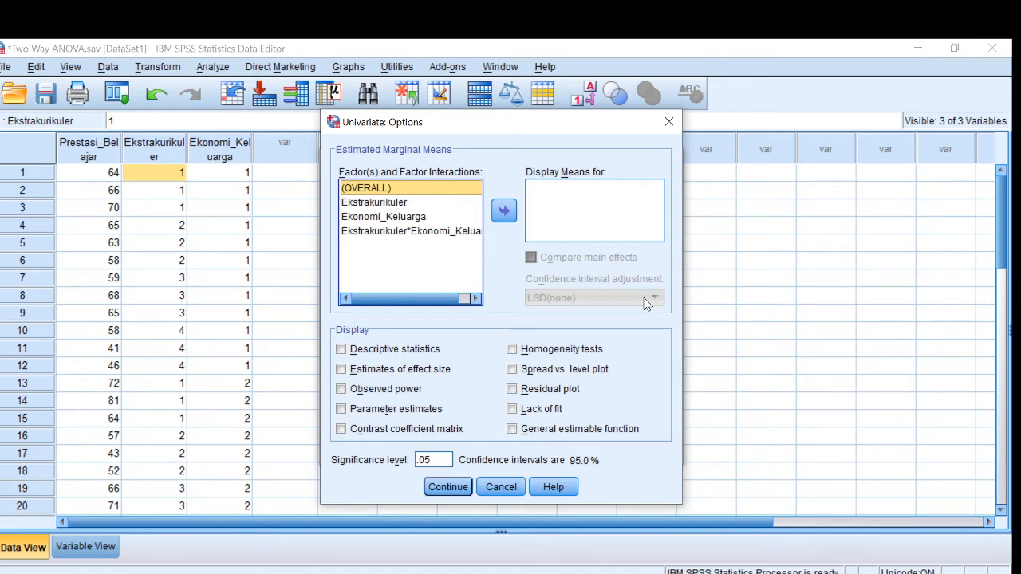
pyautogui.click(395, 204)
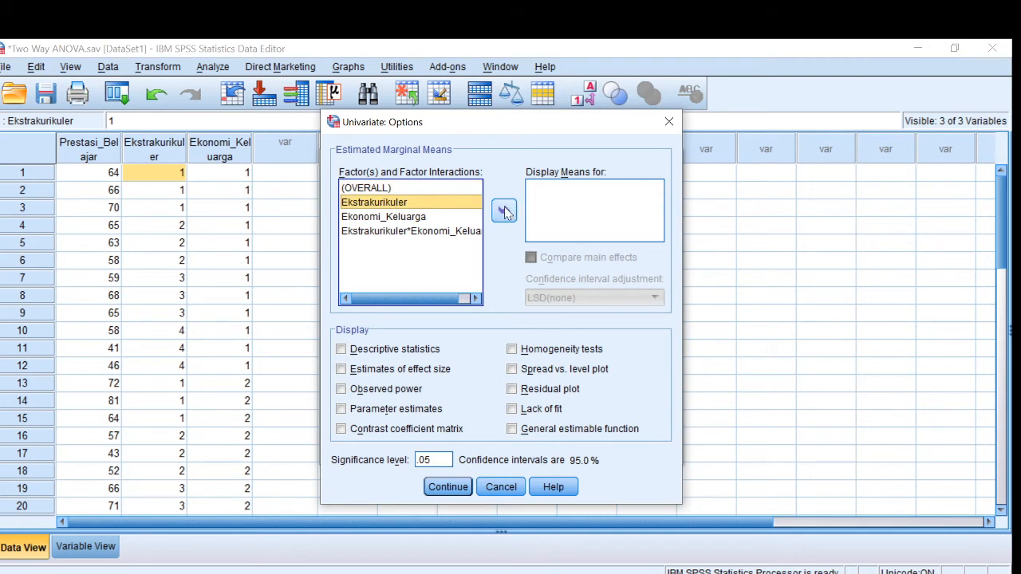
pyautogui.click(503, 211)
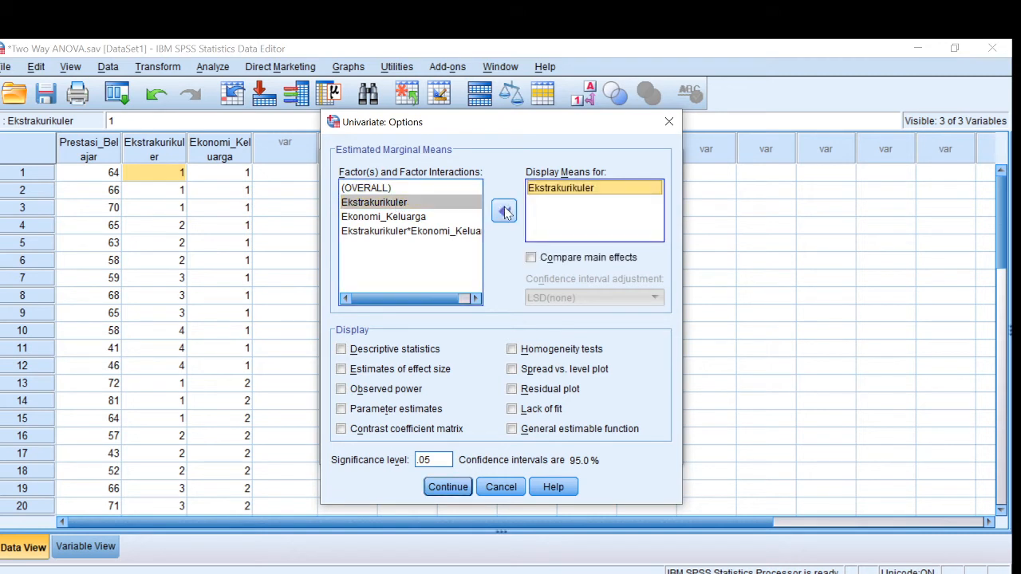
pyautogui.click(415, 224)
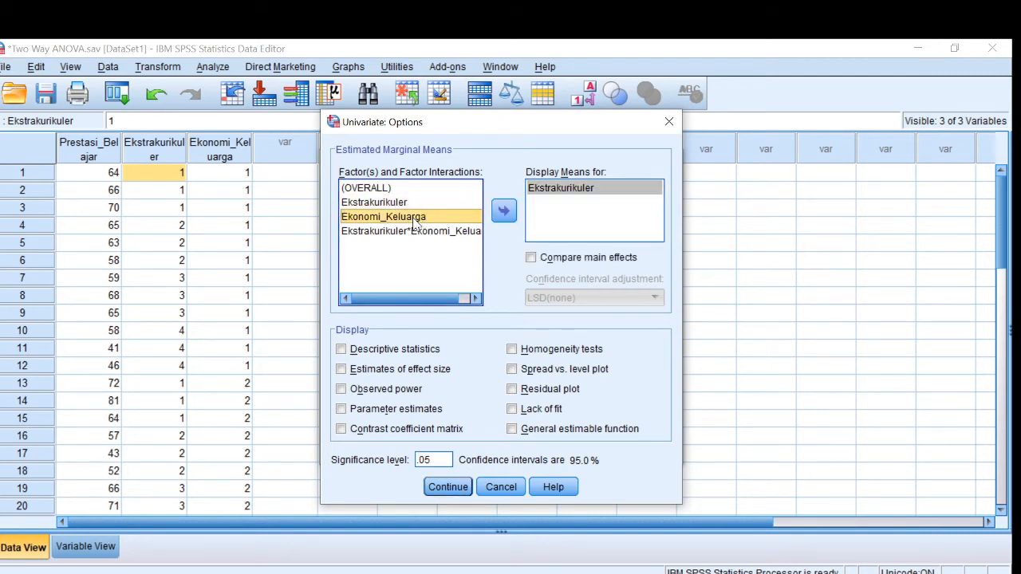
pyautogui.click(504, 212)
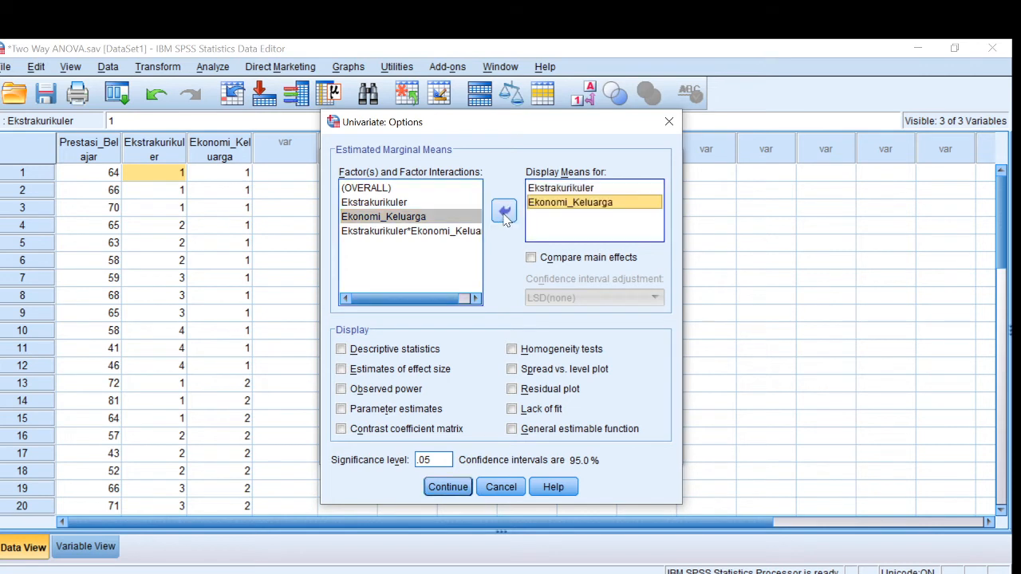
pyautogui.click(374, 225)
pyautogui.click(377, 231)
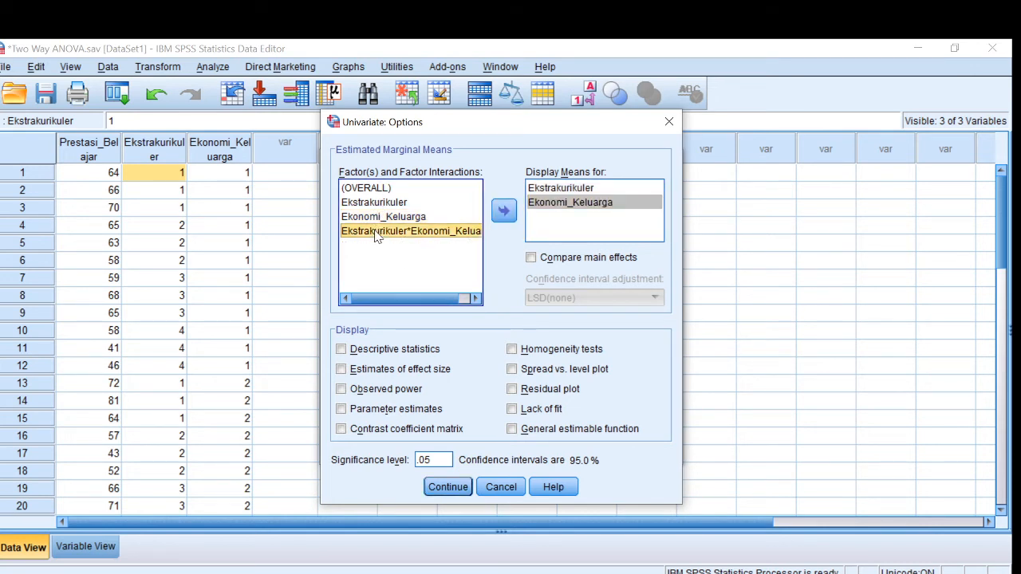
pyautogui.click(503, 213)
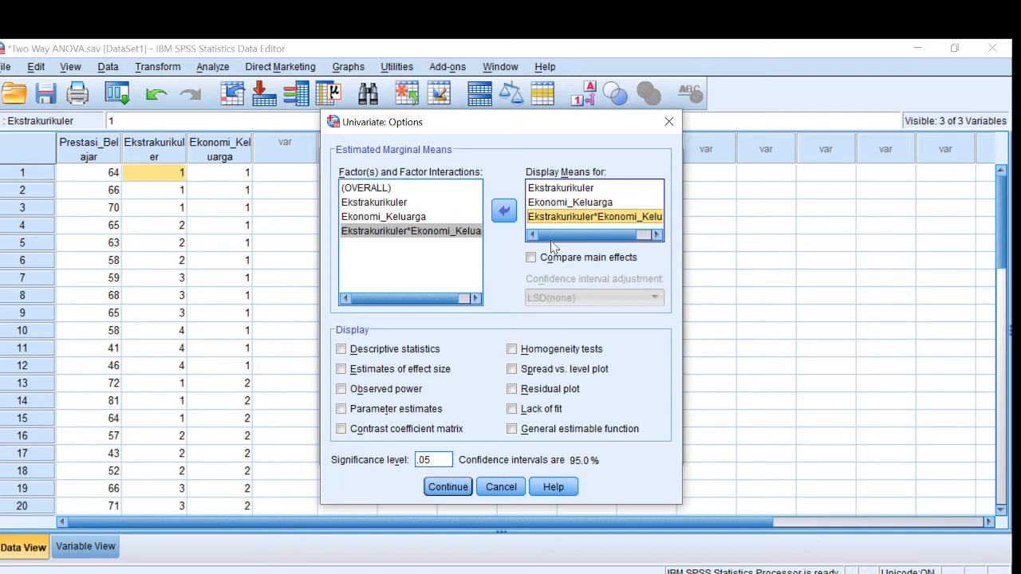
# Include descriptive statistics and homogeneity tests in the output and run the univariate analysis.
pyautogui.click(341, 349)
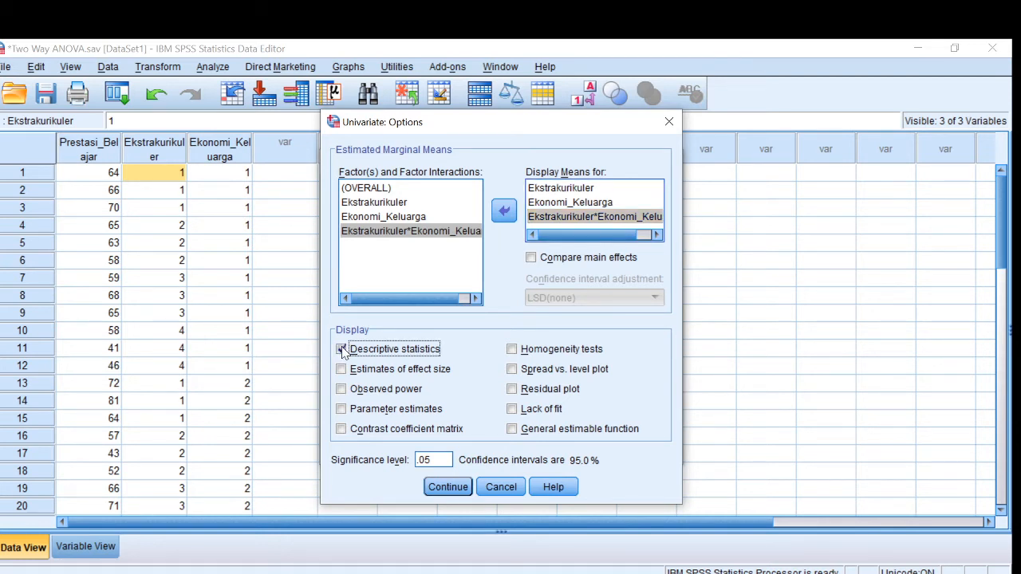
pyautogui.click(512, 351)
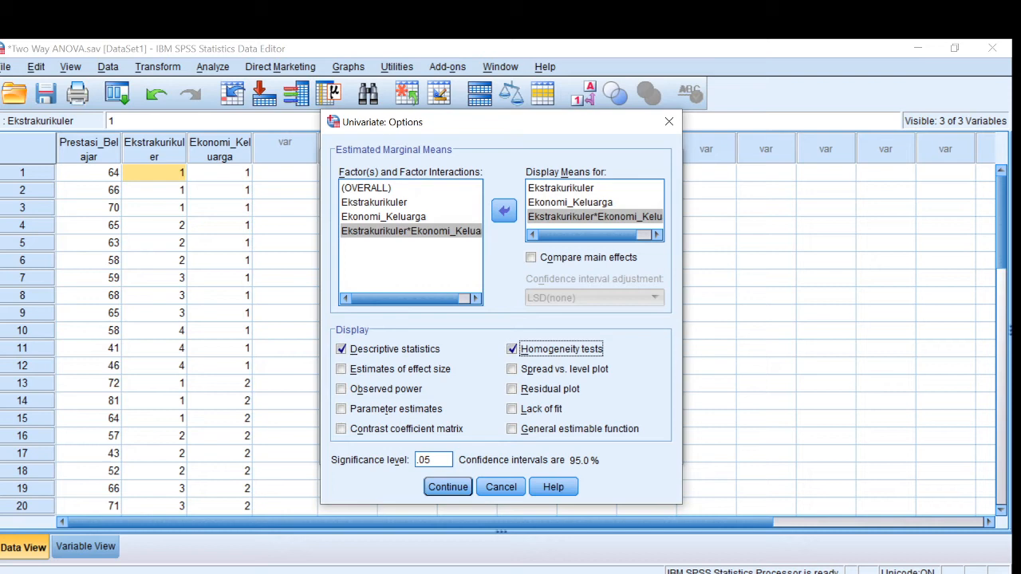
pyautogui.click(445, 489)
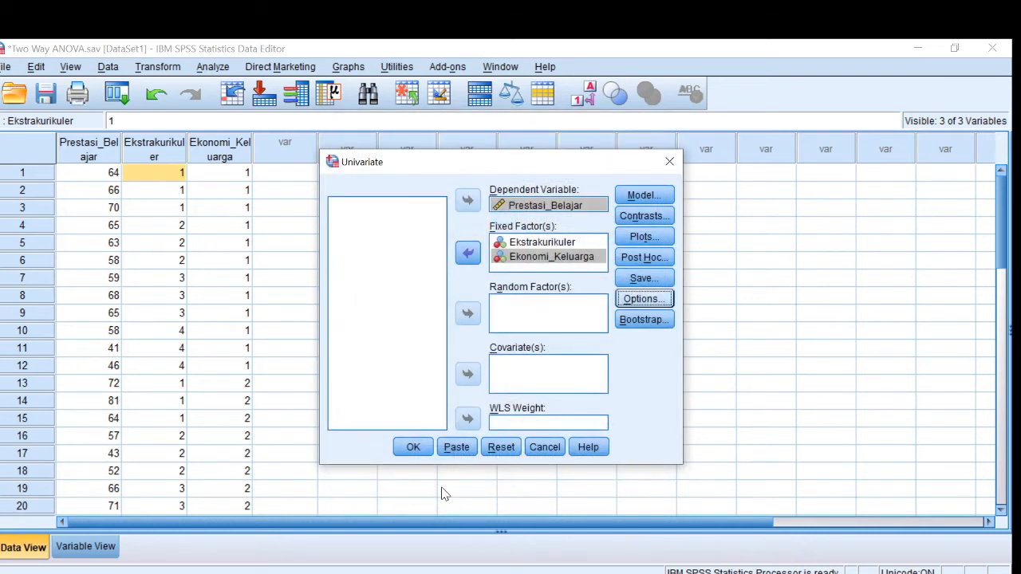
pyautogui.click(421, 449)
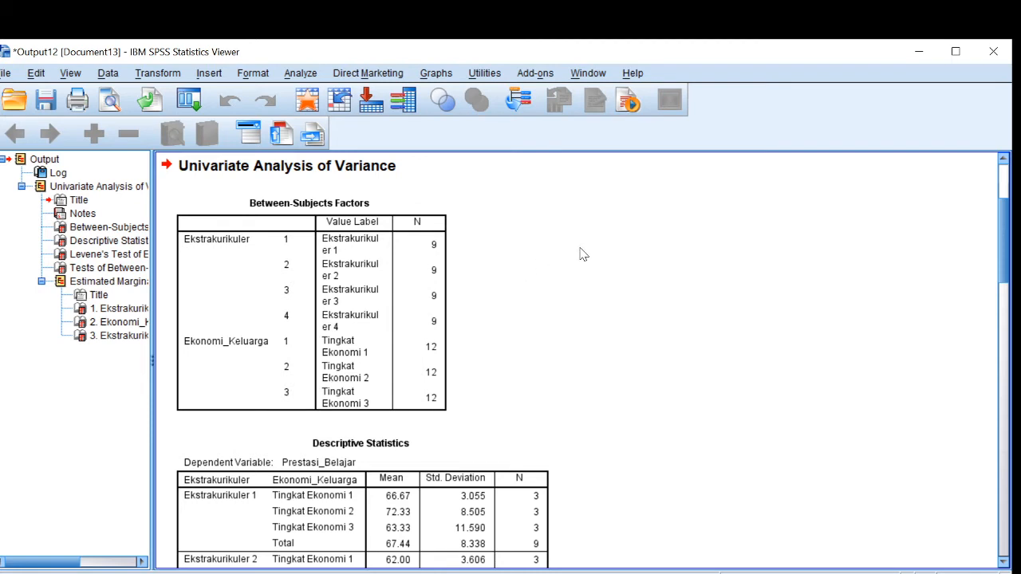
# Examine the Descriptive Statistics, Levene's test and Tests of Between-Subjects Effects tables in the output.
pyautogui.press('Down')
pyautogui.press('Down')
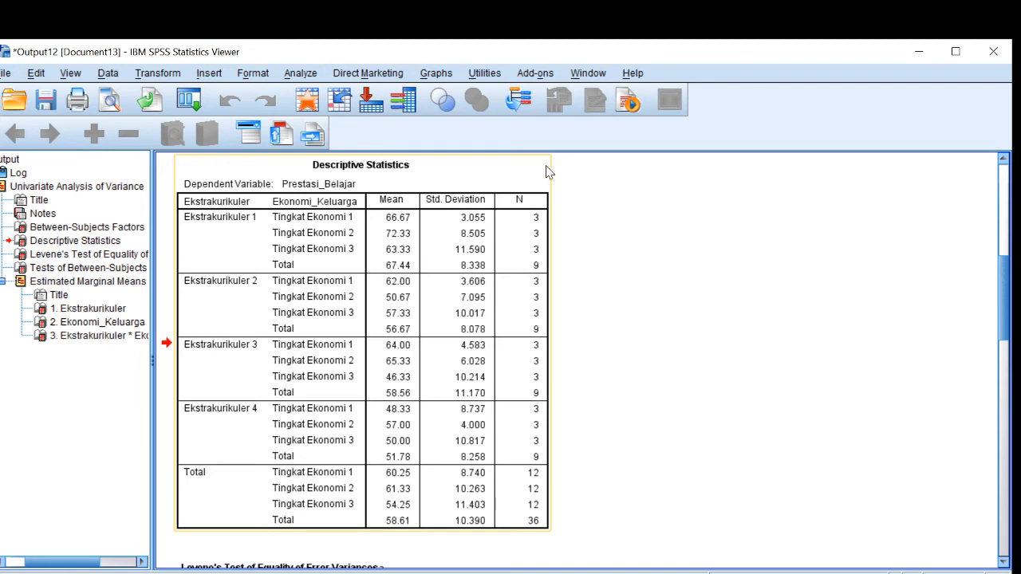
pyautogui.press('Down')
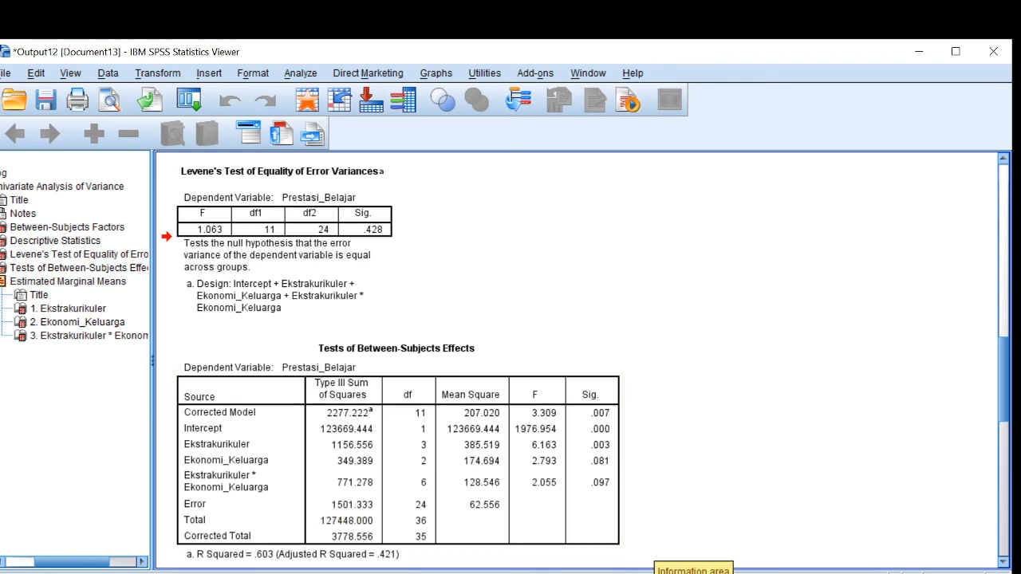
# Switch to the PowerPoint presentation and add the line "Ekstra 0,03 < 0,05" below the two criteria on the Kriteria Keputusan slide.
pyautogui.moveTo(644, 573)
pyautogui.click(659, 549)
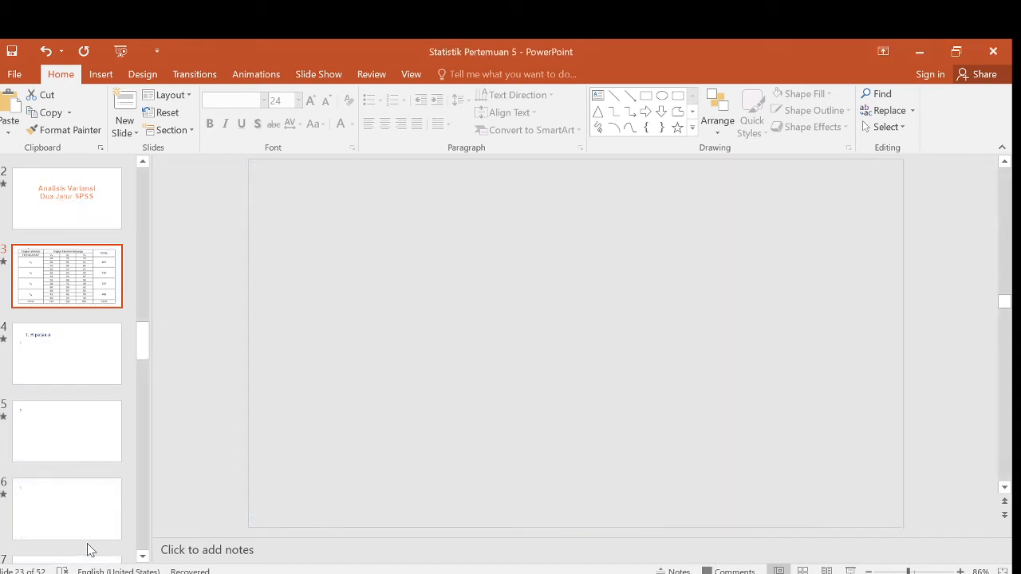
pyautogui.click(68, 520)
pyautogui.press('Down')
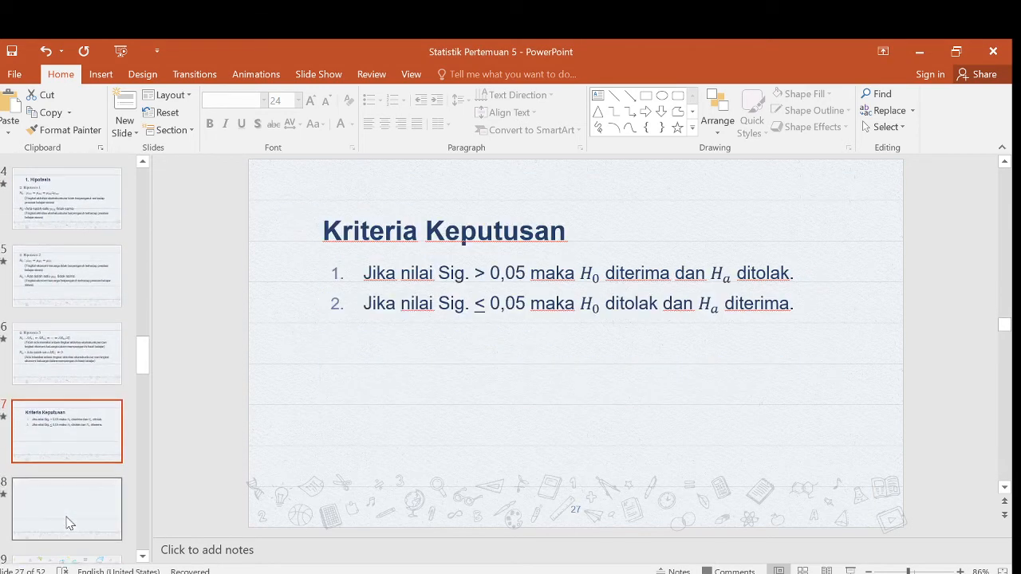
pyautogui.click(327, 332)
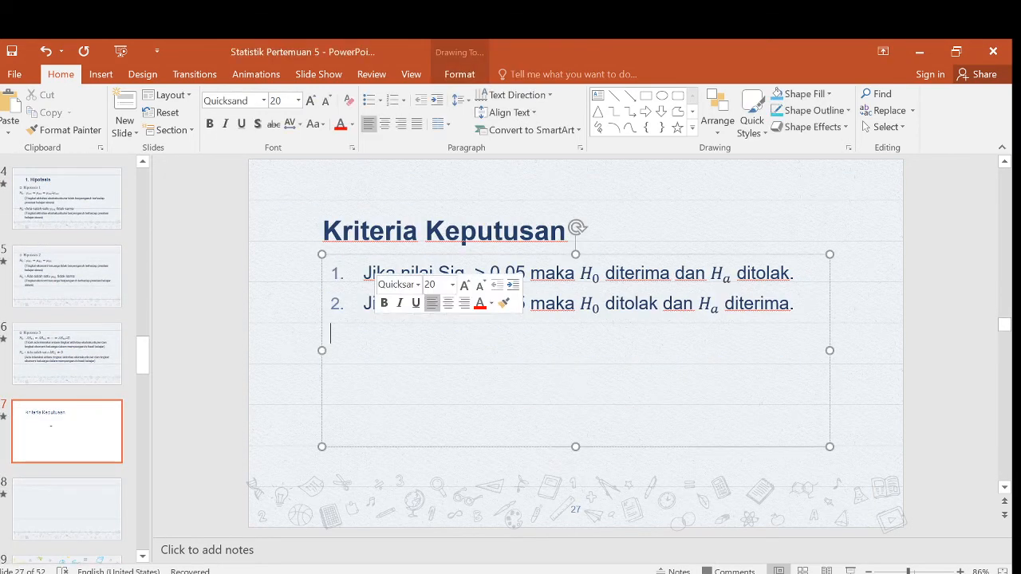
pyautogui.write('Ekstra')
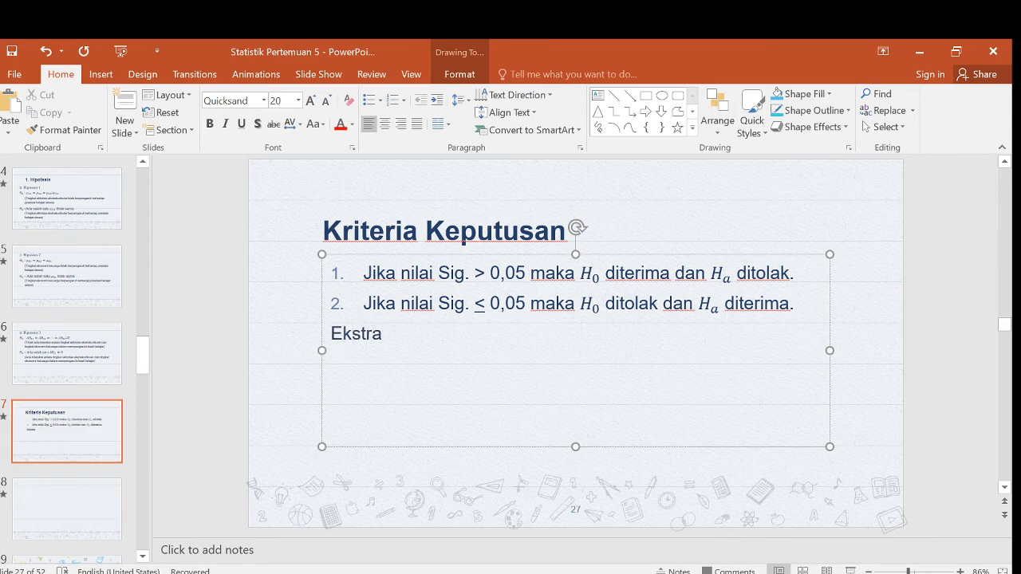
pyautogui.write(' 0,03 0,05')
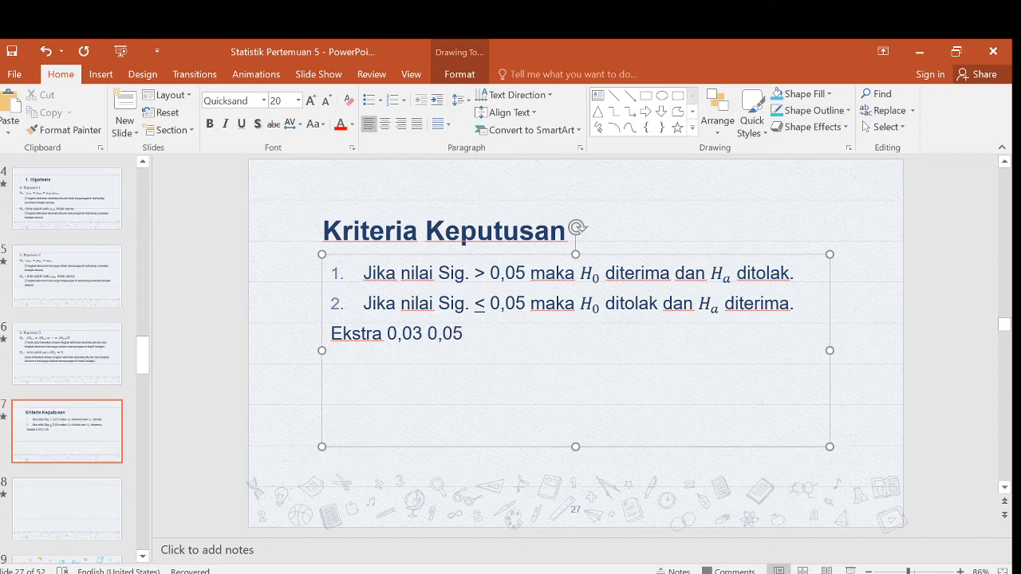
pyautogui.write('<')
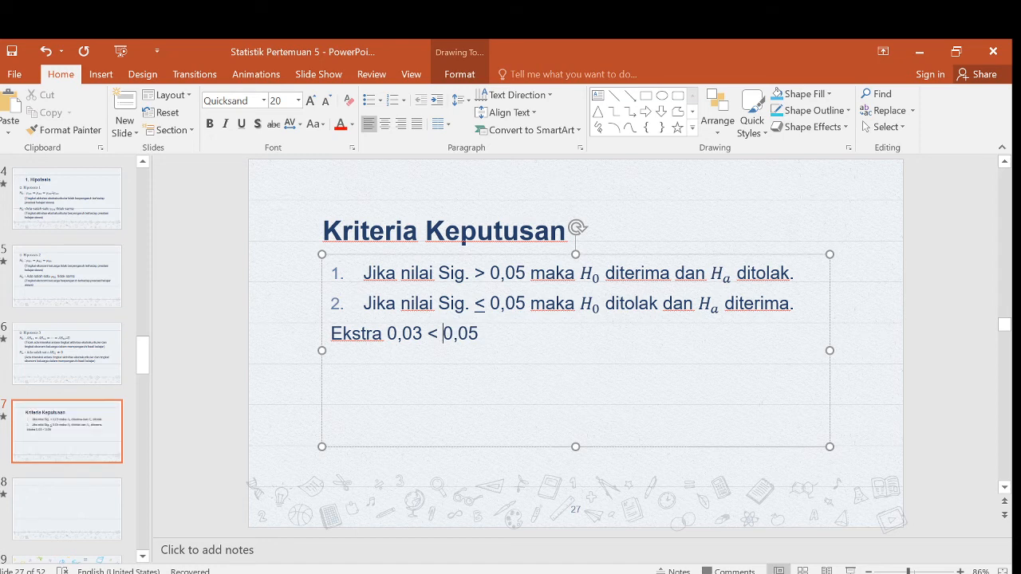